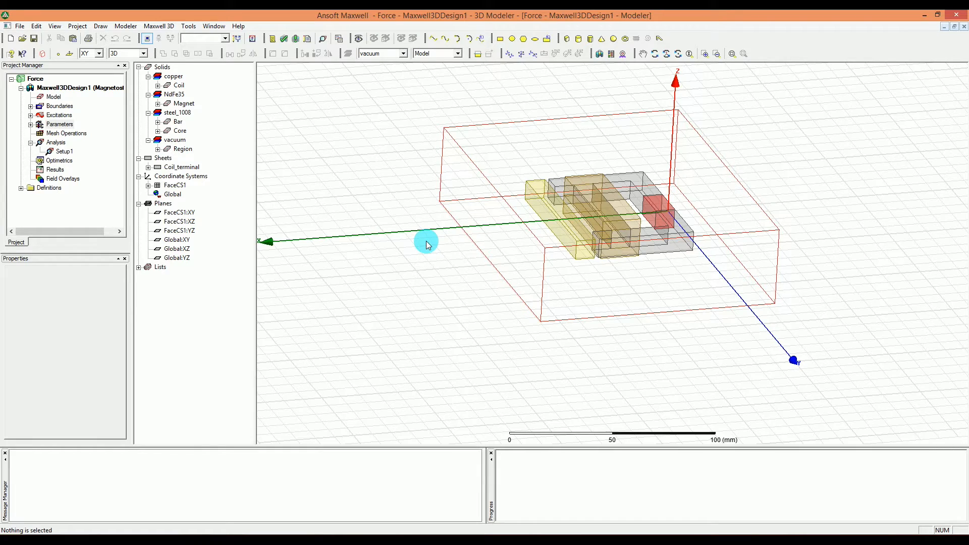
- Run the validation check on the design and analyze all simulation setups
{"action": "left_click", "coordinate": [284, 39]}
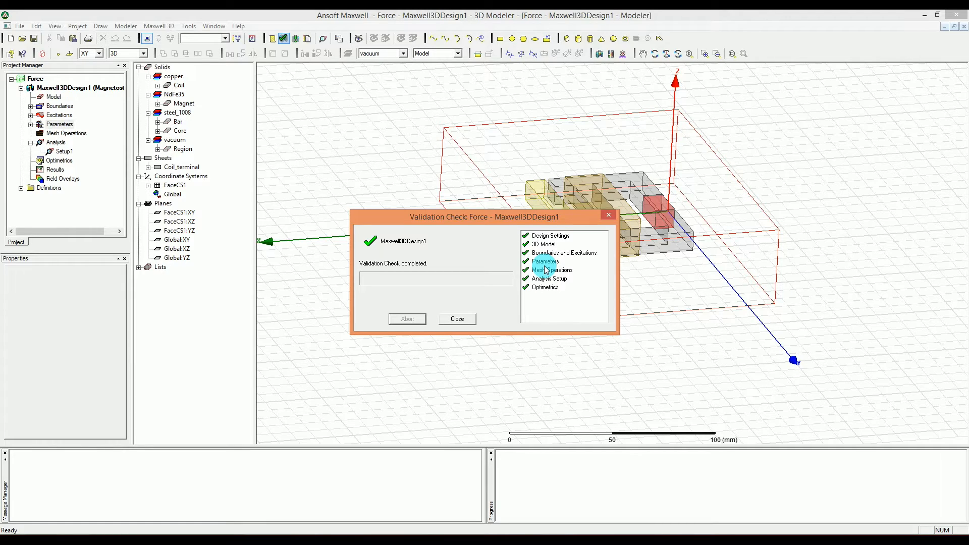
{"action": "left_click", "coordinate": [444, 320]}
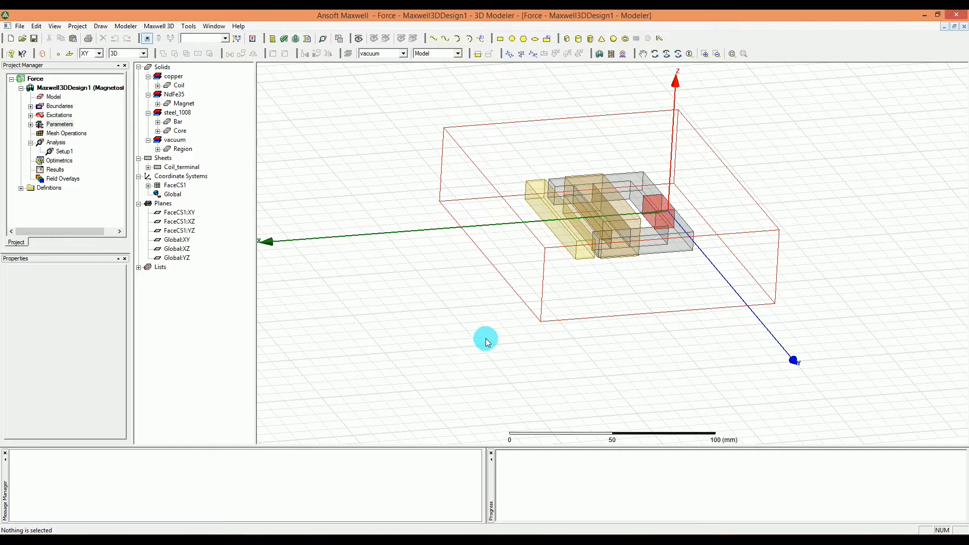
{"action": "left_click", "coordinate": [297, 40]}
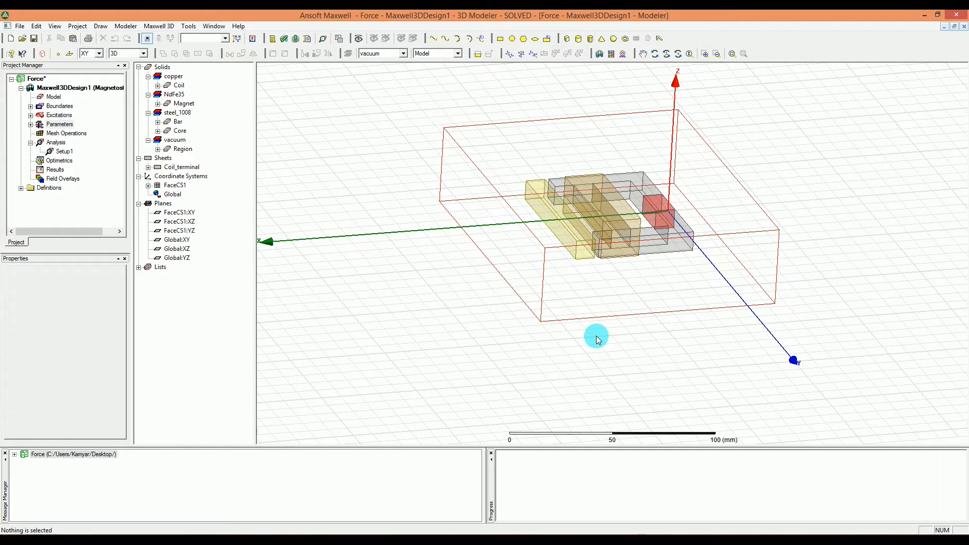
{"action": "left_click", "coordinate": [158, 26]}
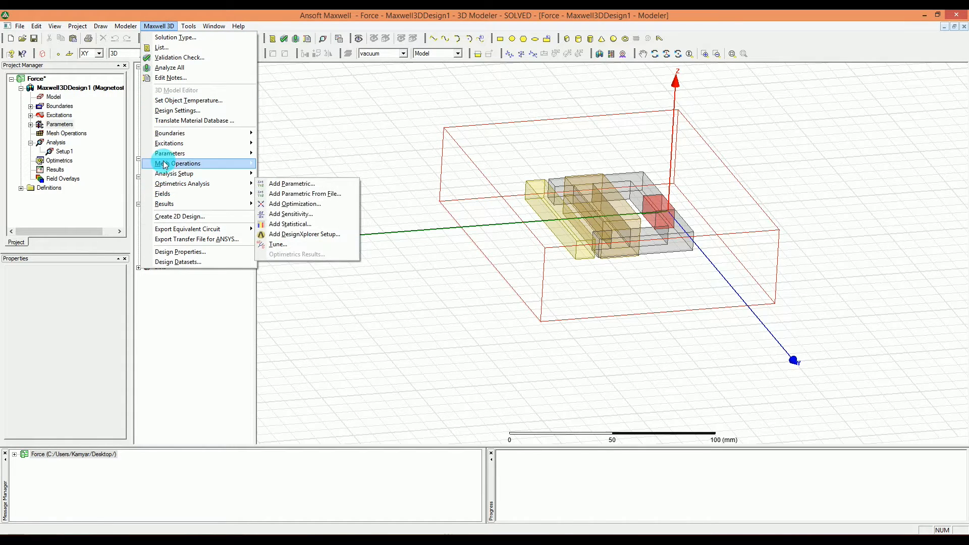
{"action": "mouse_move", "coordinate": [180, 135]}
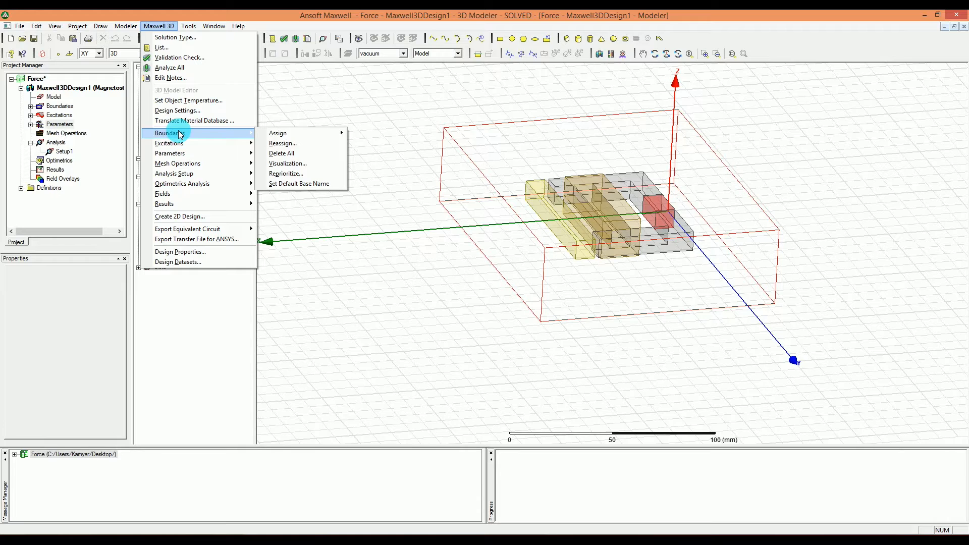
{"action": "mouse_move", "coordinate": [201, 204]}
{"action": "mouse_move", "coordinate": [295, 204]}
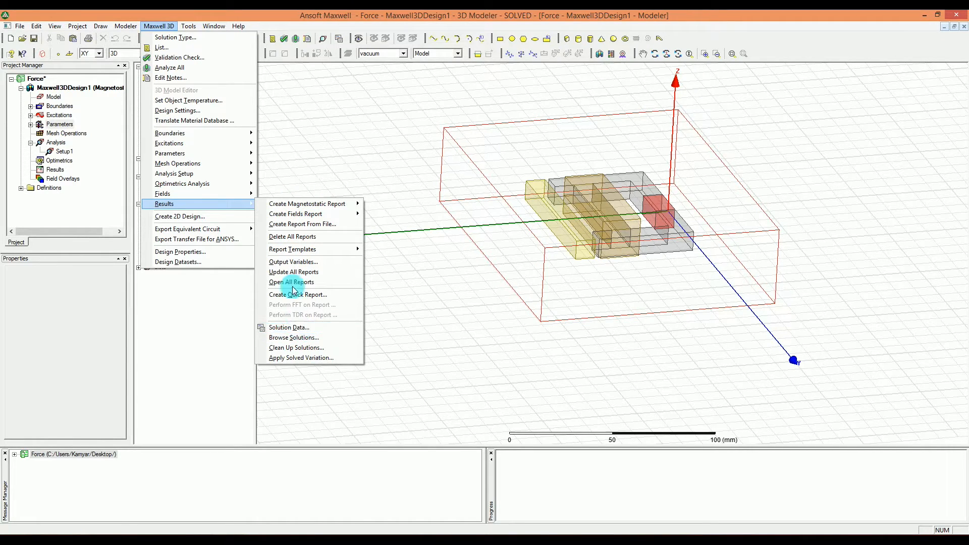
{"action": "left_click", "coordinate": [405, 107]}
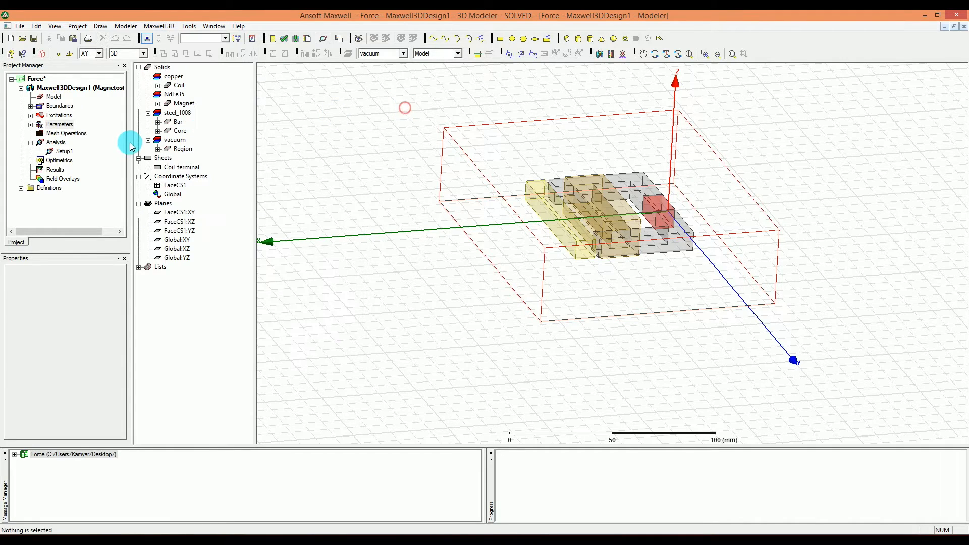
- Open the solution data for Setup1 and examine the solver profile, including memory use and completion information
{"action": "left_click", "coordinate": [65, 151]}
{"action": "right_click", "coordinate": [71, 152]}
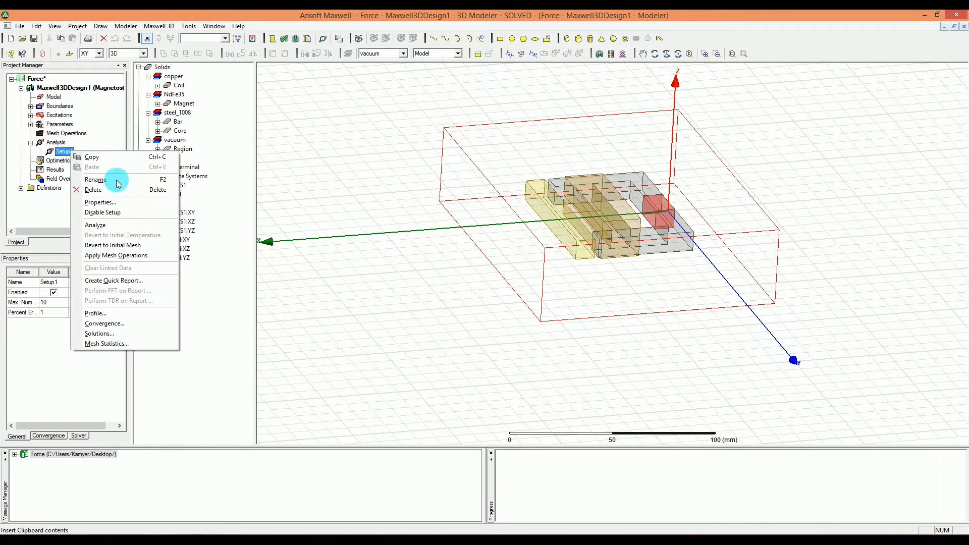
{"action": "left_click", "coordinate": [126, 333]}
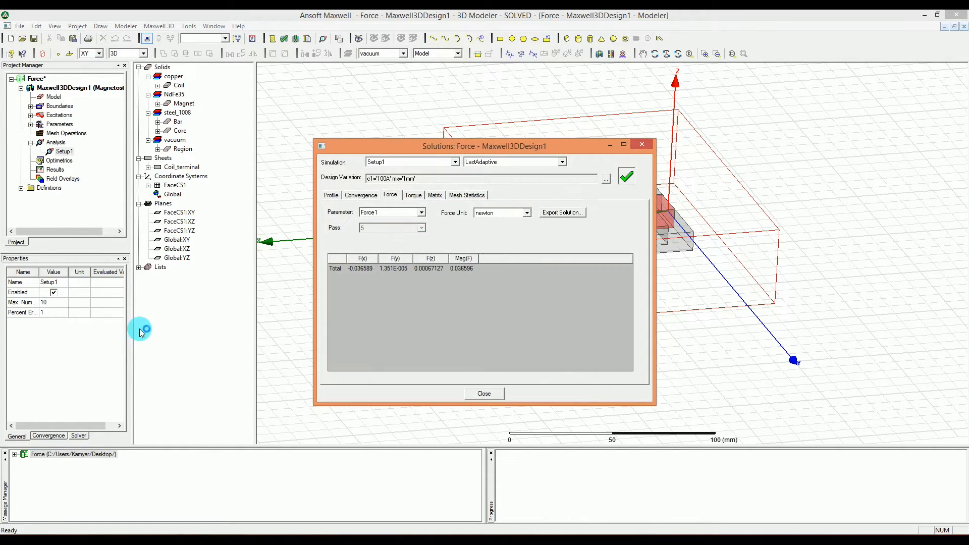
{"action": "left_click_drag", "start_coordinate": [444, 148], "coordinate": [439, 148]}
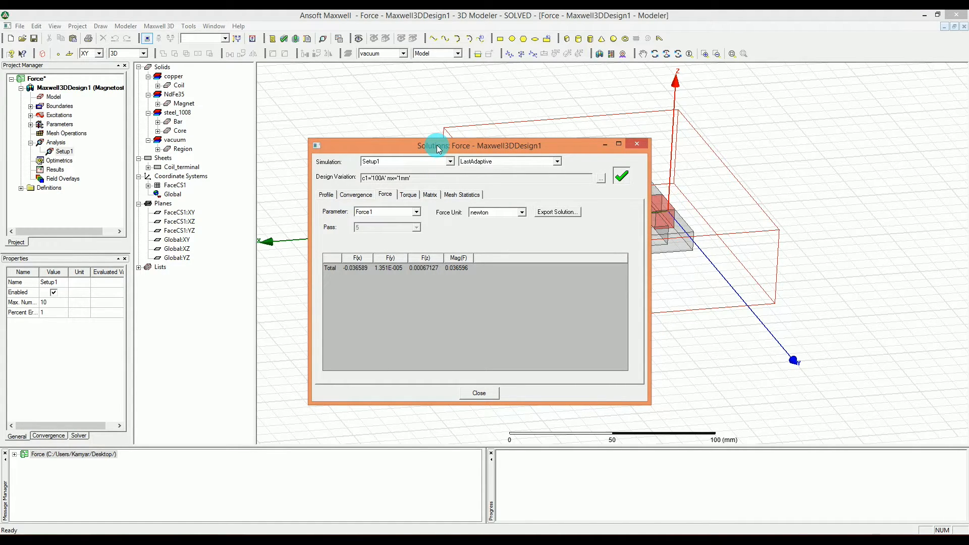
{"action": "left_click", "coordinate": [326, 195]}
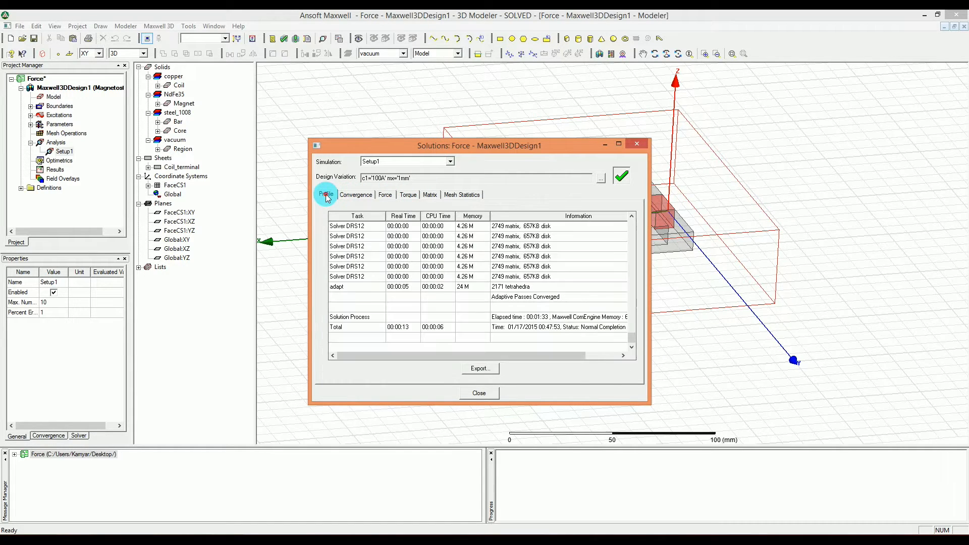
{"action": "left_click", "coordinate": [383, 195]}
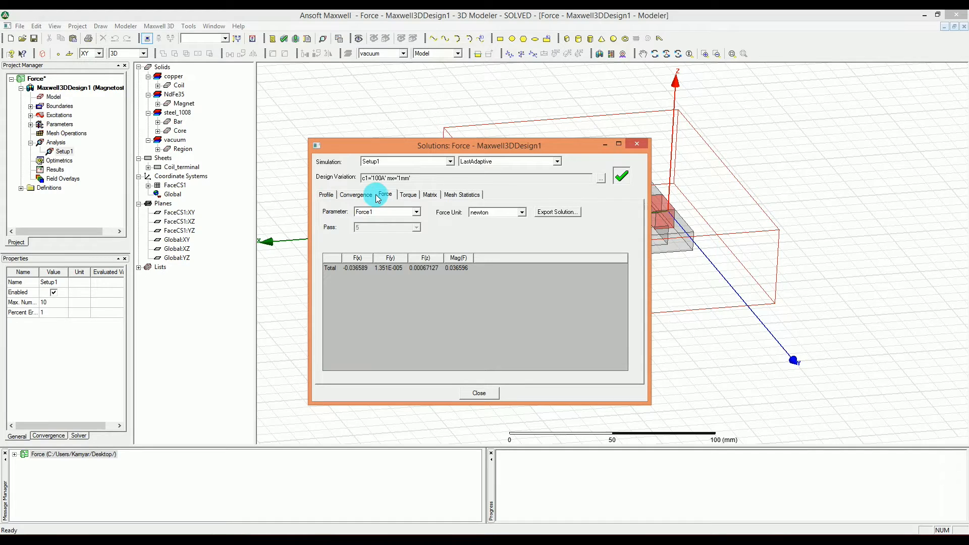
{"action": "left_click", "coordinate": [327, 196]}
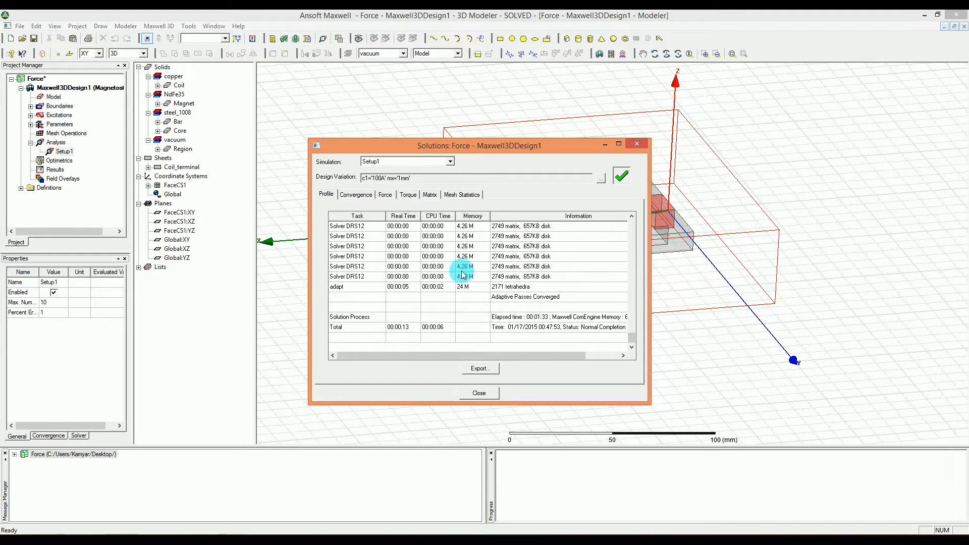
{"action": "mouse_move", "coordinate": [440, 355]}
{"action": "left_mouse_down"}
{"action": "mouse_move", "coordinate": [500, 356]}
{"action": "mouse_move", "coordinate": [445, 357]}
{"action": "left_mouse_up"}
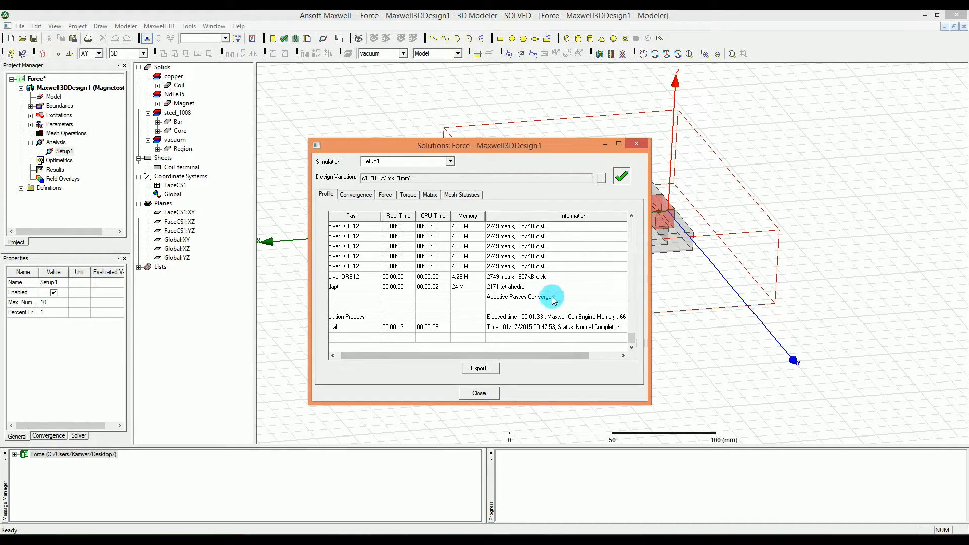
{"action": "left_click_drag", "start_coordinate": [555, 359], "coordinate": [581, 362]}
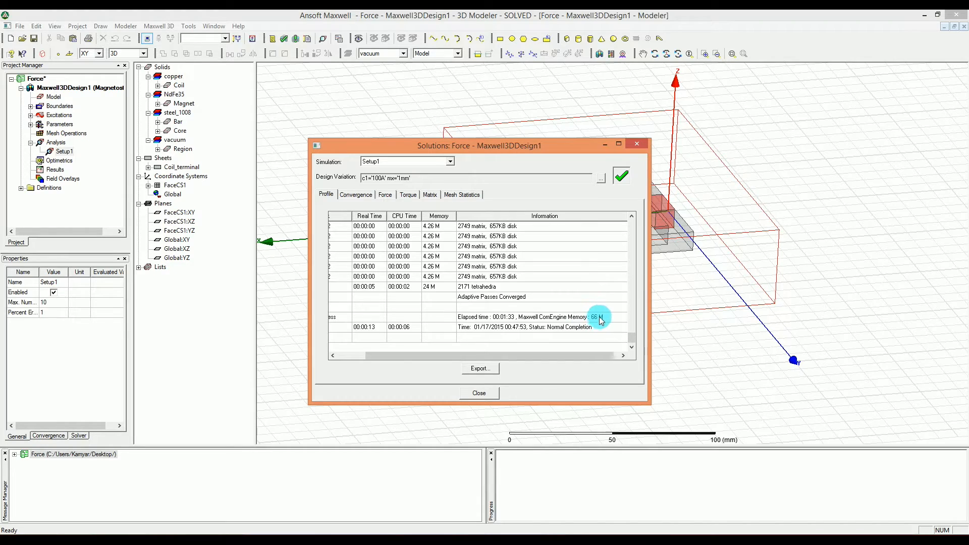
{"action": "left_click_drag", "start_coordinate": [534, 356], "coordinate": [481, 347]}
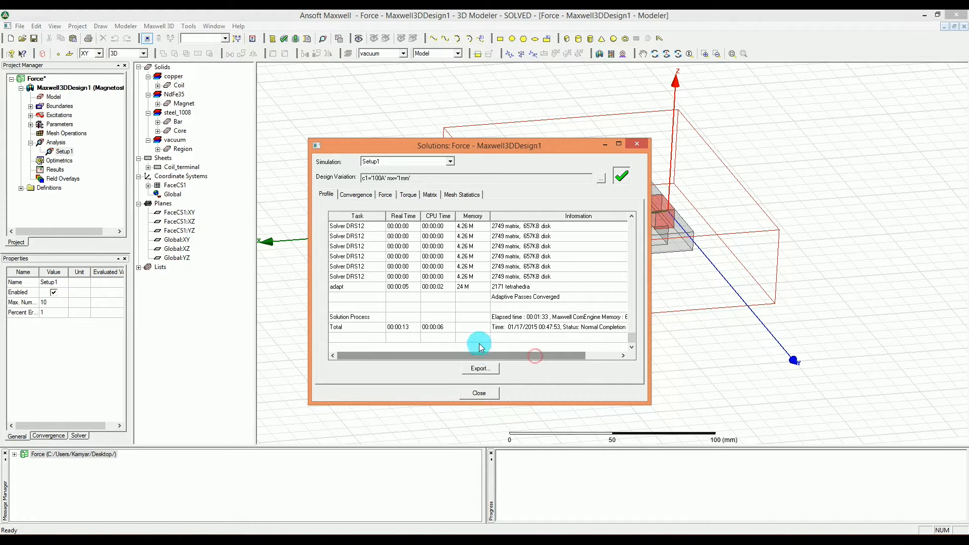
- Review the convergence of Setup1 as a table and plot, and check the Force1 results for the current design variation
{"action": "left_click", "coordinate": [354, 195]}
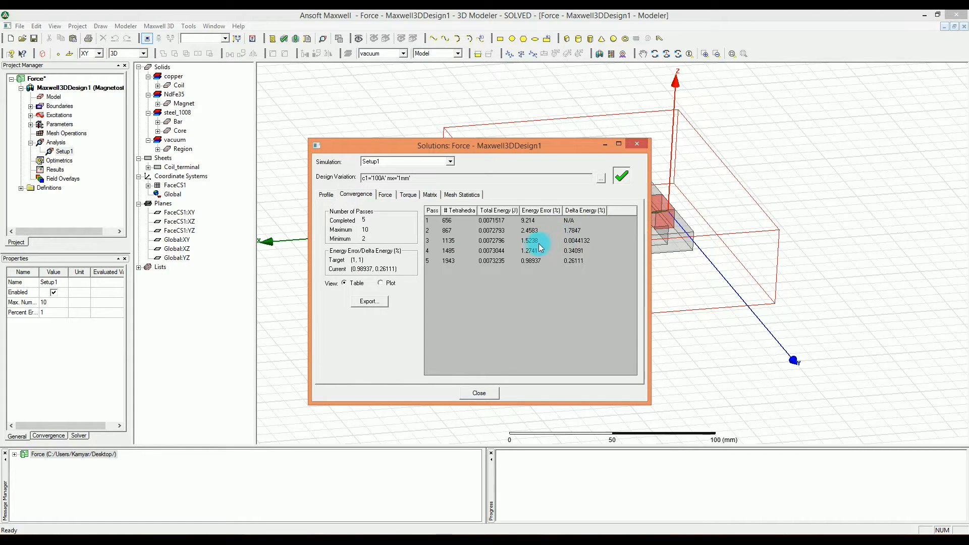
{"action": "left_click", "coordinate": [381, 283]}
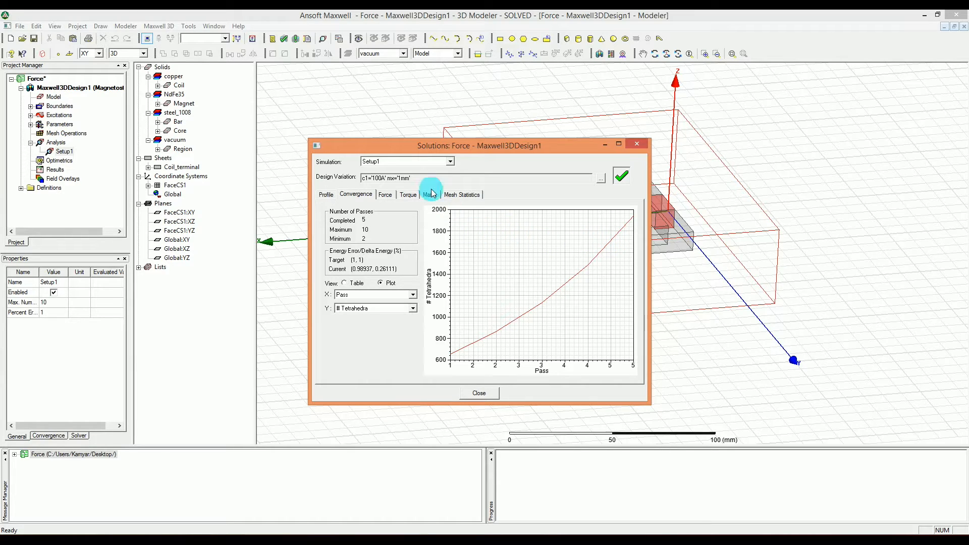
{"action": "left_click", "coordinate": [385, 195]}
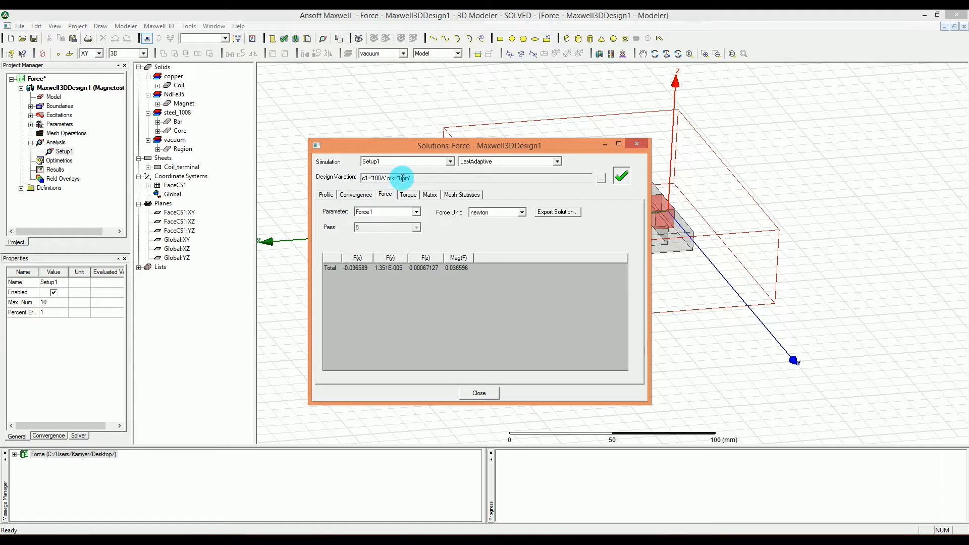
{"action": "left_click_drag", "start_coordinate": [388, 177], "coordinate": [413, 176]}
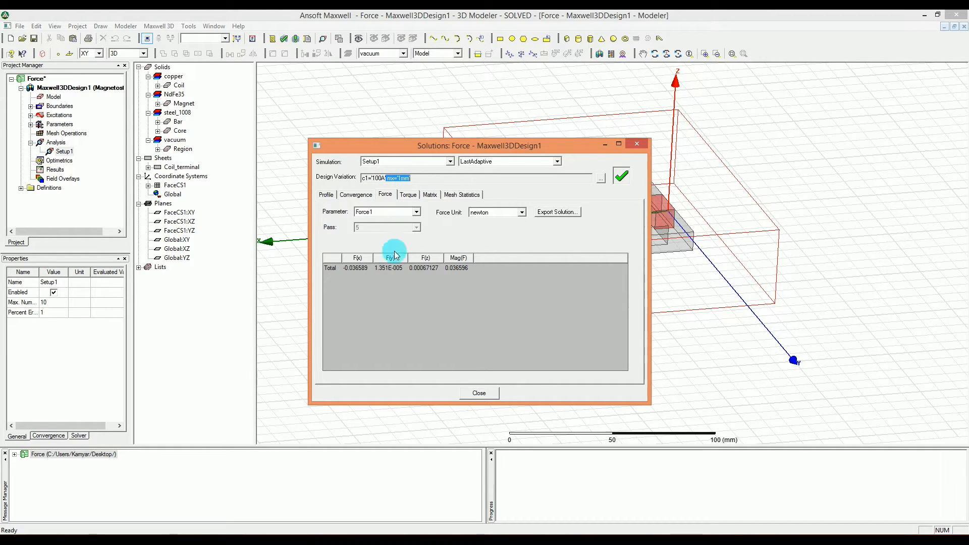
{"action": "left_click", "coordinate": [349, 275]}
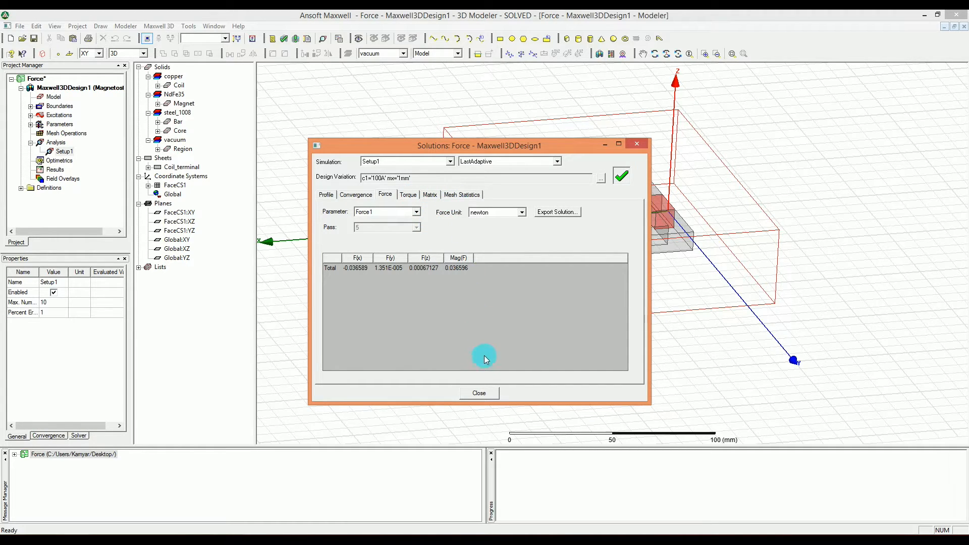
{"action": "left_click", "coordinate": [480, 395]}
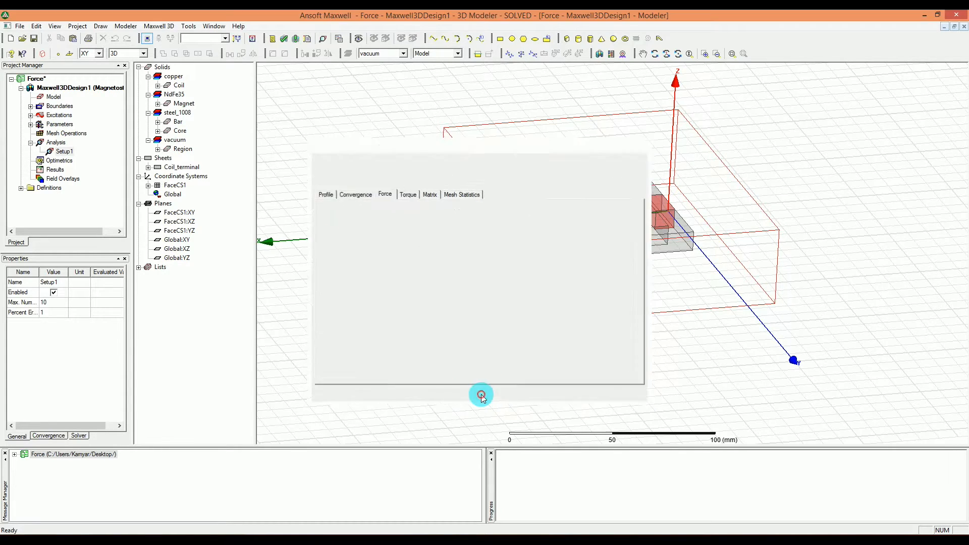
- Create a B_Vector field plot on the Global:XY plane within the Core and Magnet volumes
{"action": "left_click", "coordinate": [315, 377]}
{"action": "key", "text": "ctrl+d"}
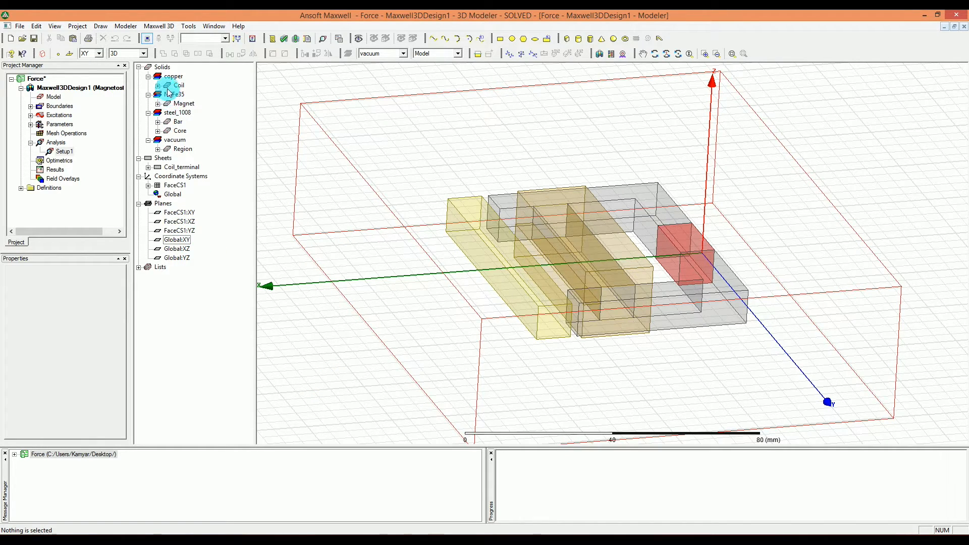
{"action": "left_click", "coordinate": [177, 240]}
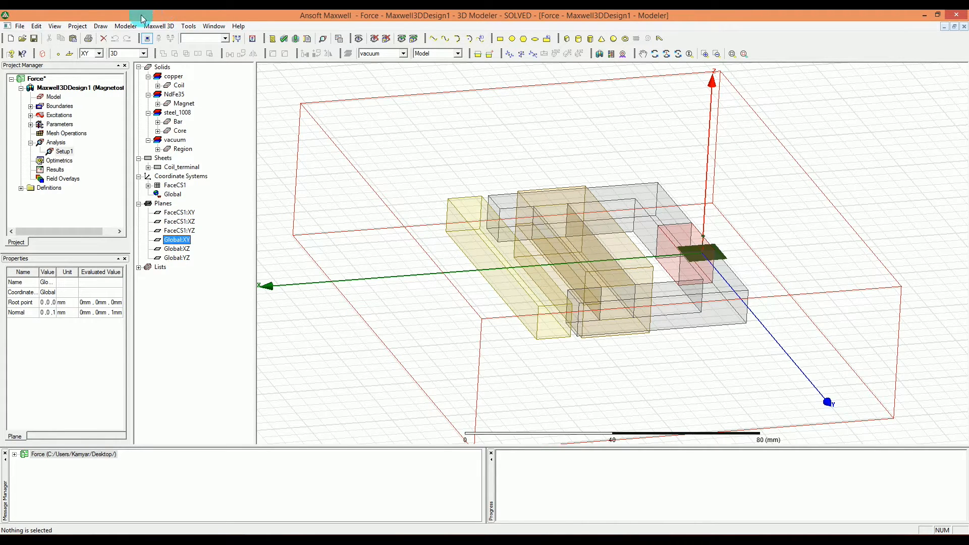
{"action": "left_click", "coordinate": [159, 26]}
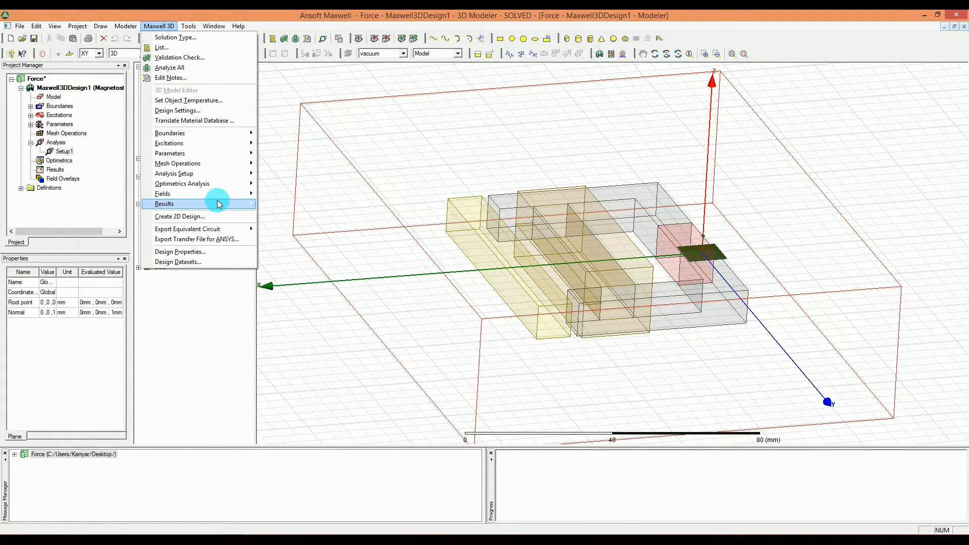
{"action": "mouse_move", "coordinate": [216, 195]}
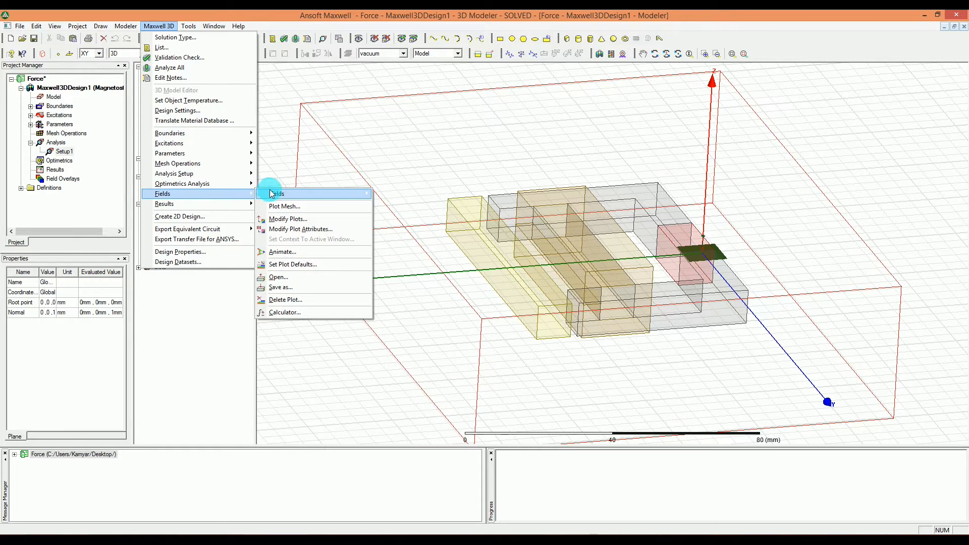
{"action": "mouse_move", "coordinate": [273, 194]}
{"action": "mouse_move", "coordinate": [446, 207]}
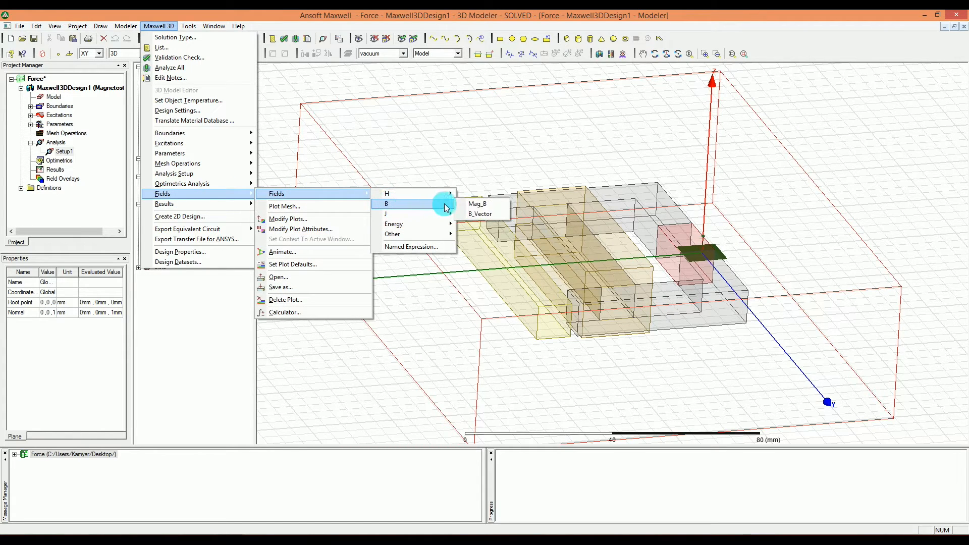
{"action": "left_click", "coordinate": [484, 214]}
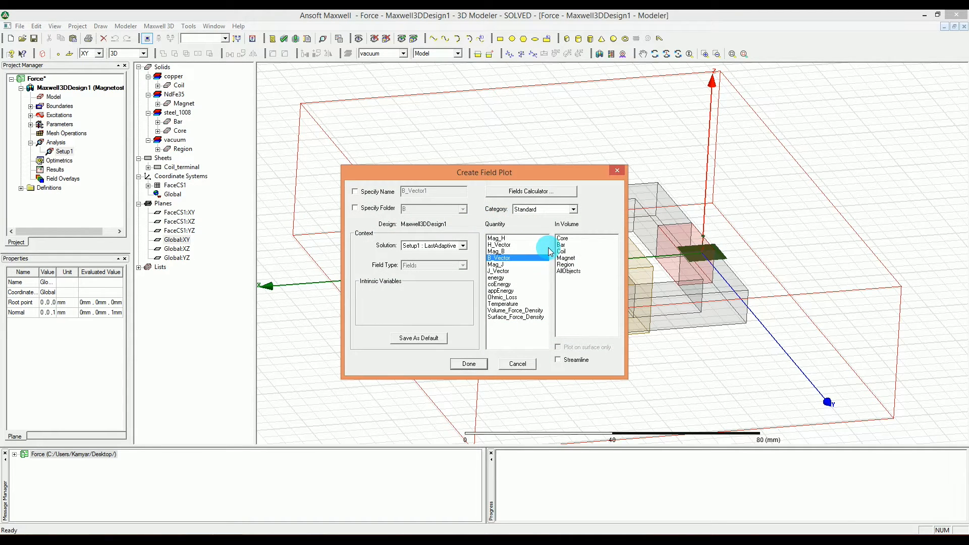
{"action": "left_click", "coordinate": [562, 239]}
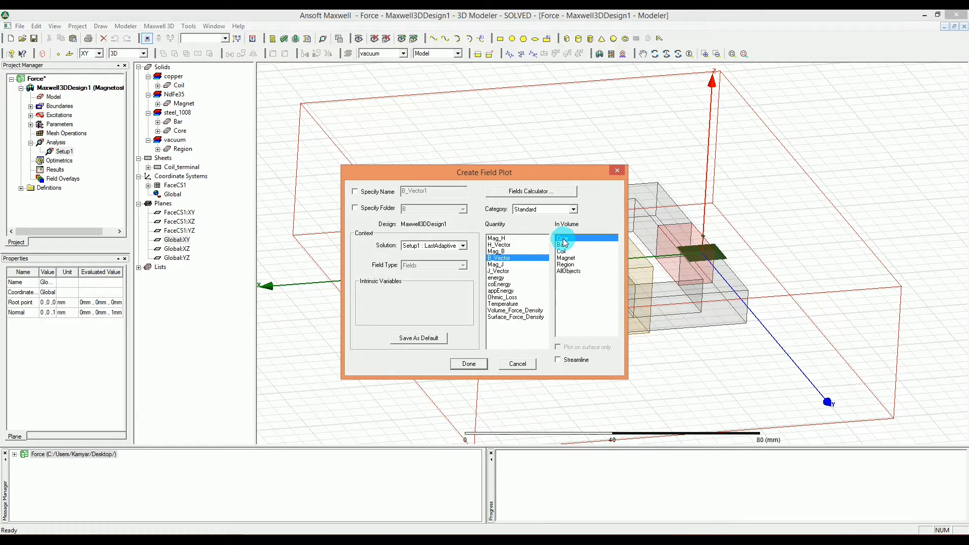
{"action": "left_click", "coordinate": [567, 258], "text": "ctrl"}
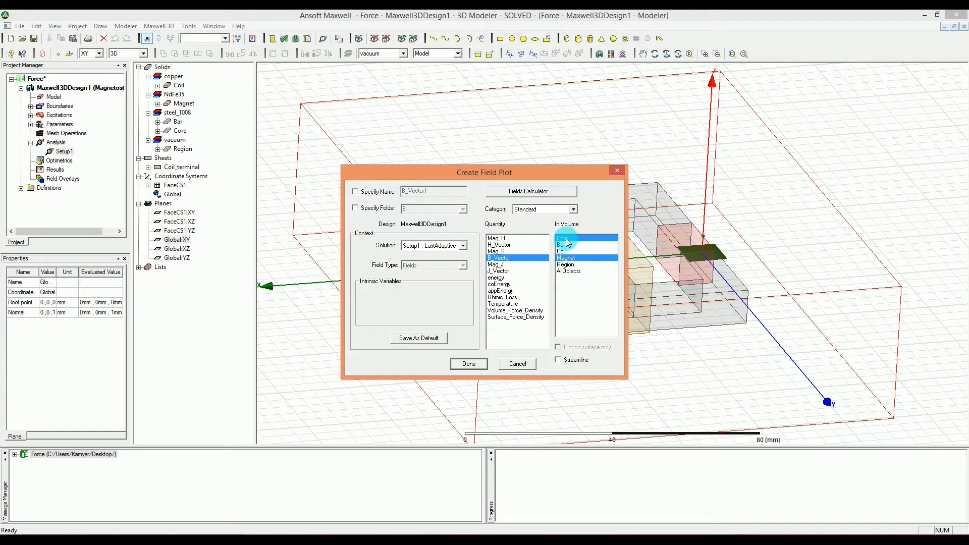
{"action": "left_click", "coordinate": [459, 365]}
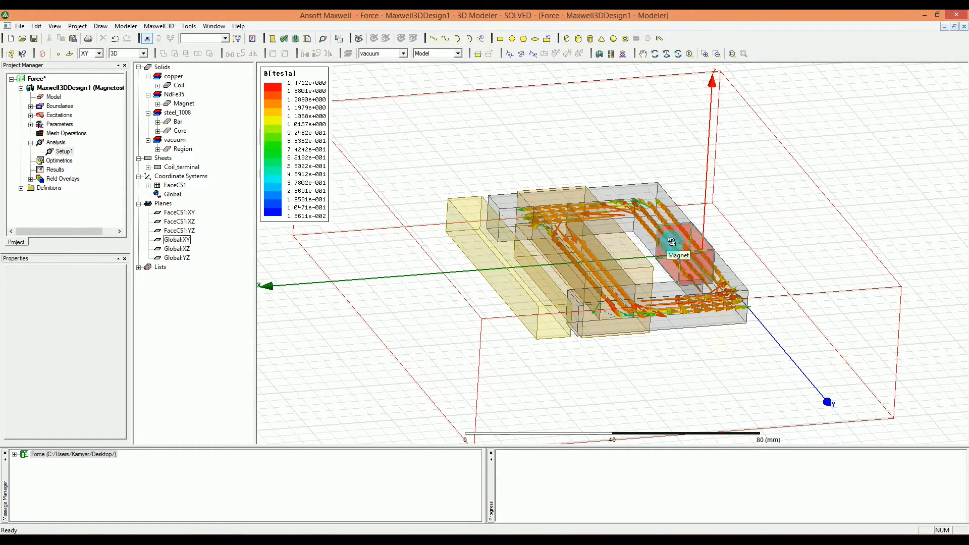
{"action": "left_click_drag", "start_coordinate": [666, 246], "coordinate": [654, 281], "text": "alt"}
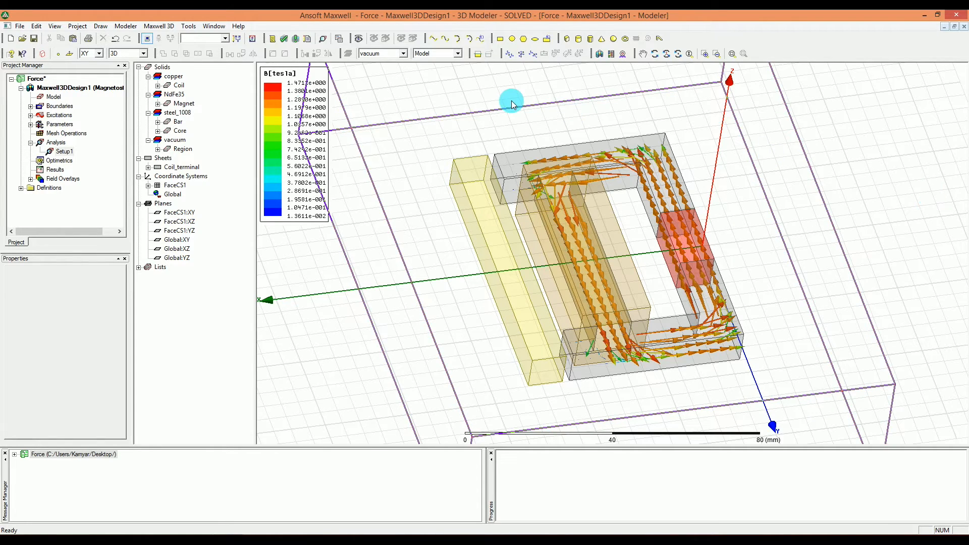
- Check the design variables of Maxwell3DDesign1 and add a parametric setup to Optimetrics
{"action": "left_click", "coordinate": [66, 88]}
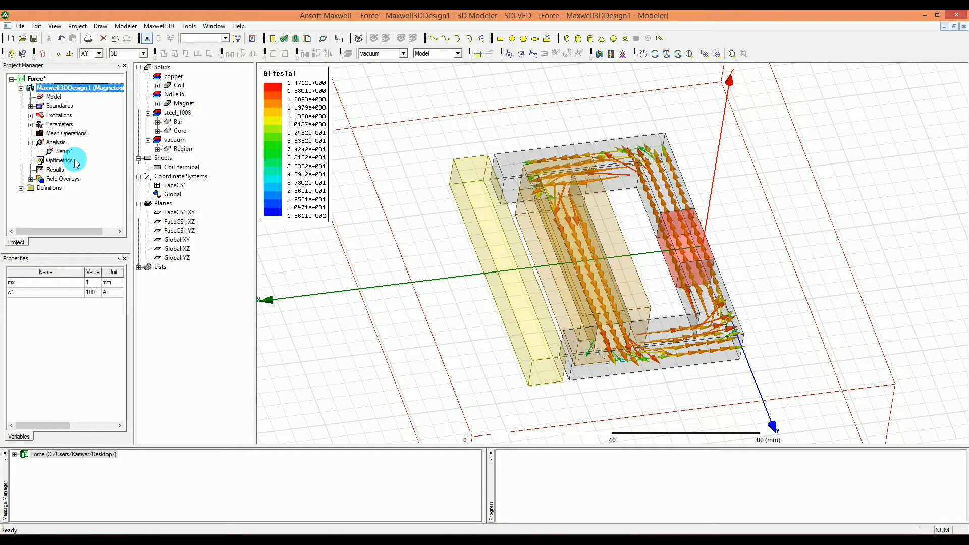
{"action": "left_click", "coordinate": [334, 273]}
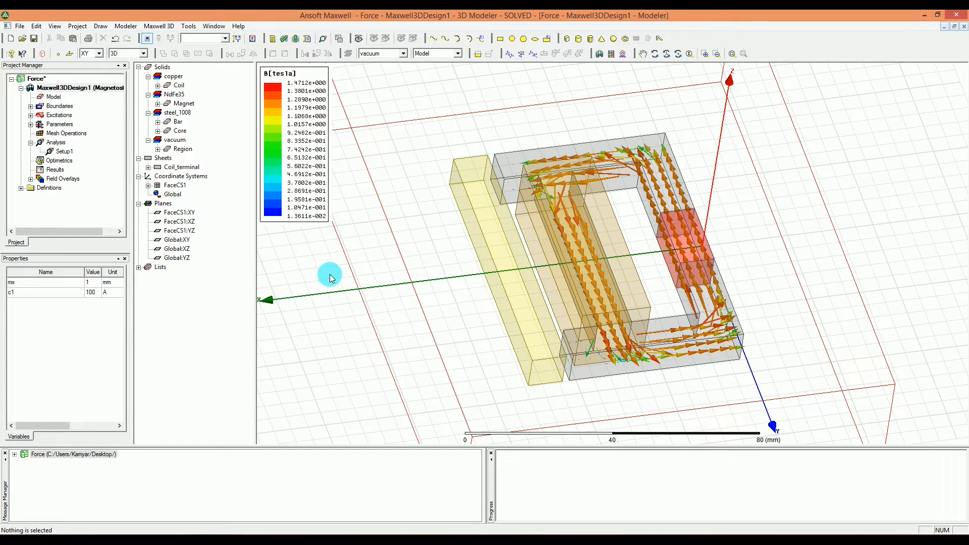
{"action": "left_click", "coordinate": [60, 161]}
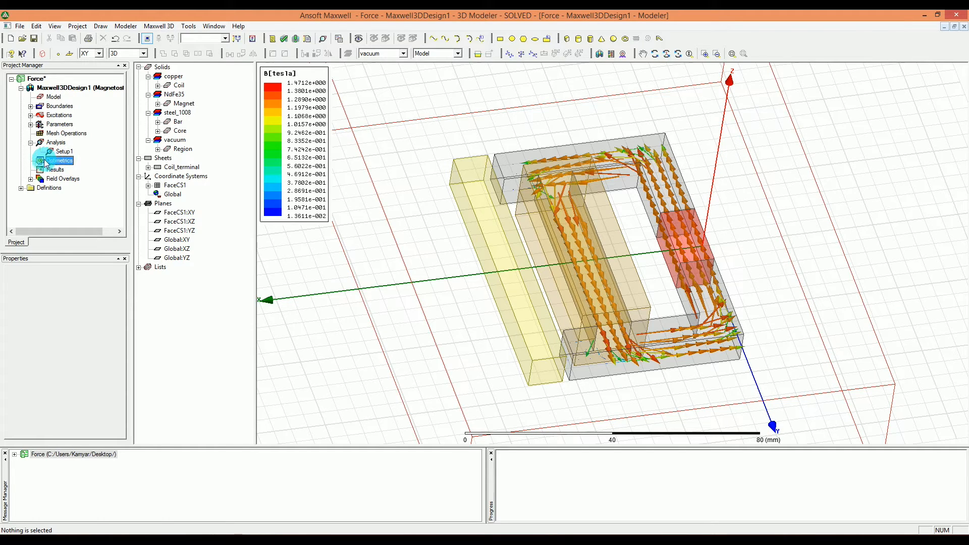
{"action": "right_click", "coordinate": [67, 162]}
{"action": "mouse_move", "coordinate": [103, 182]}
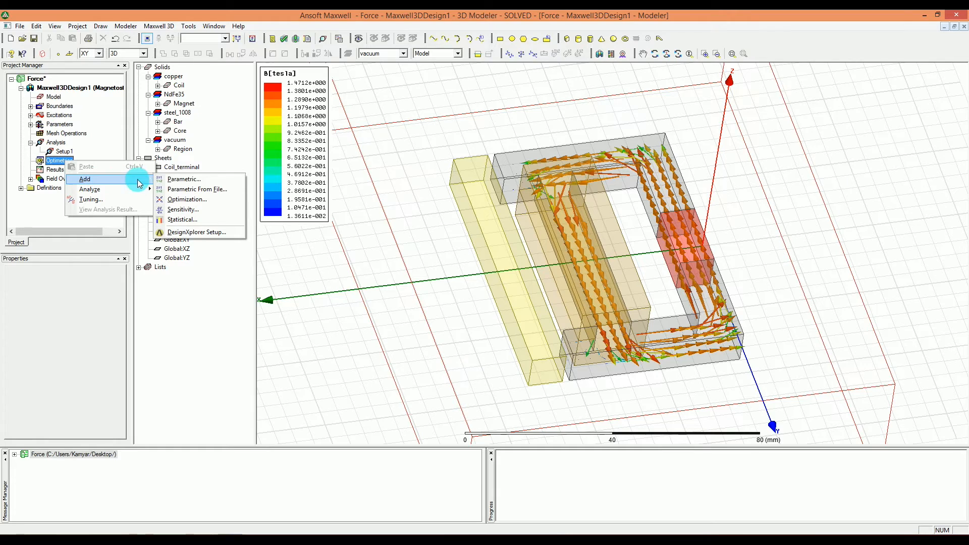
{"action": "left_click", "coordinate": [192, 182]}
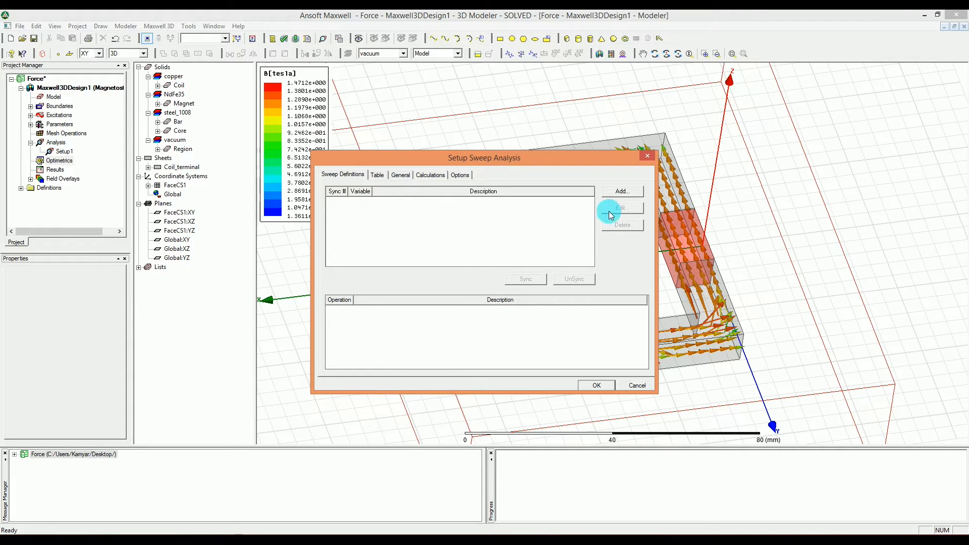
- Add a linear step sweep of variable c1 from 0 A to 500 A with a 100 A step
{"action": "left_click", "coordinate": [623, 193]}
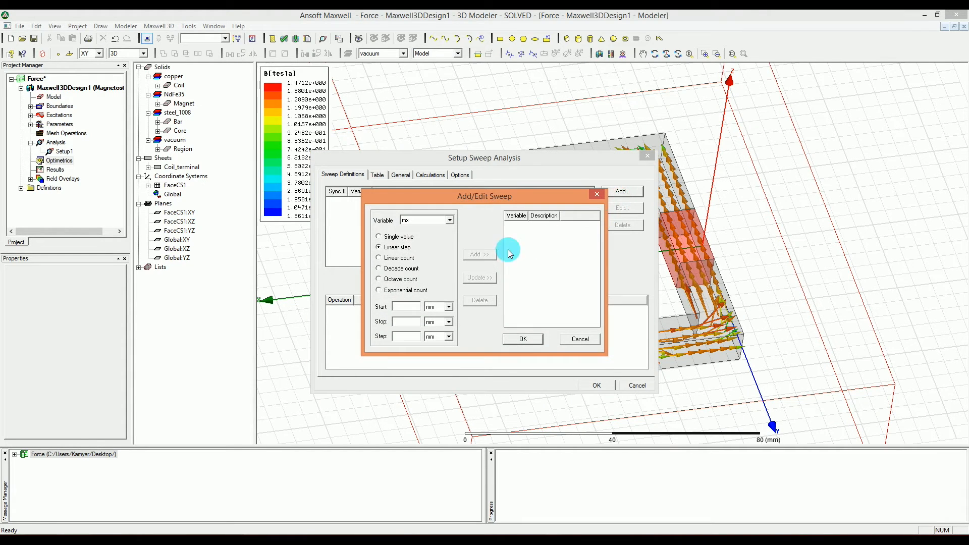
{"action": "left_click", "coordinate": [411, 222]}
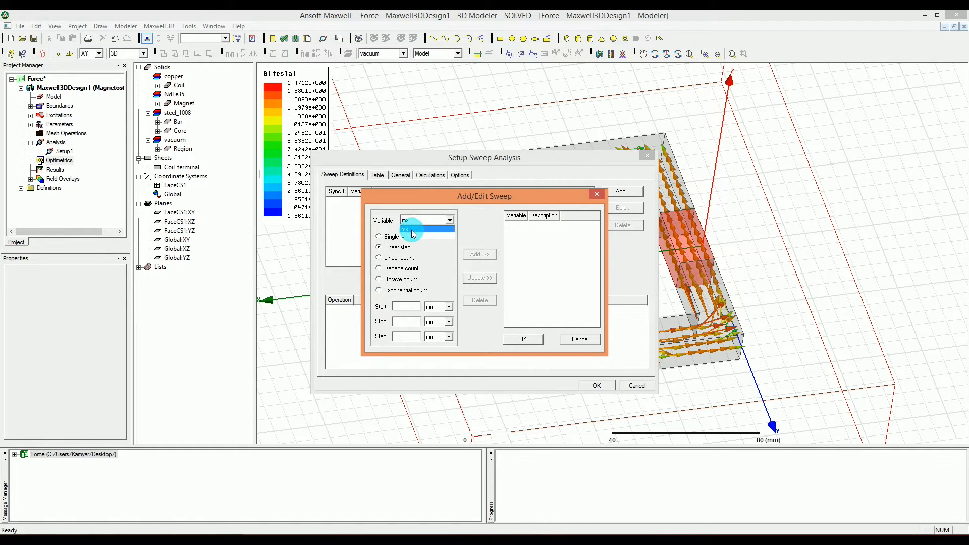
{"action": "left_click", "coordinate": [415, 235]}
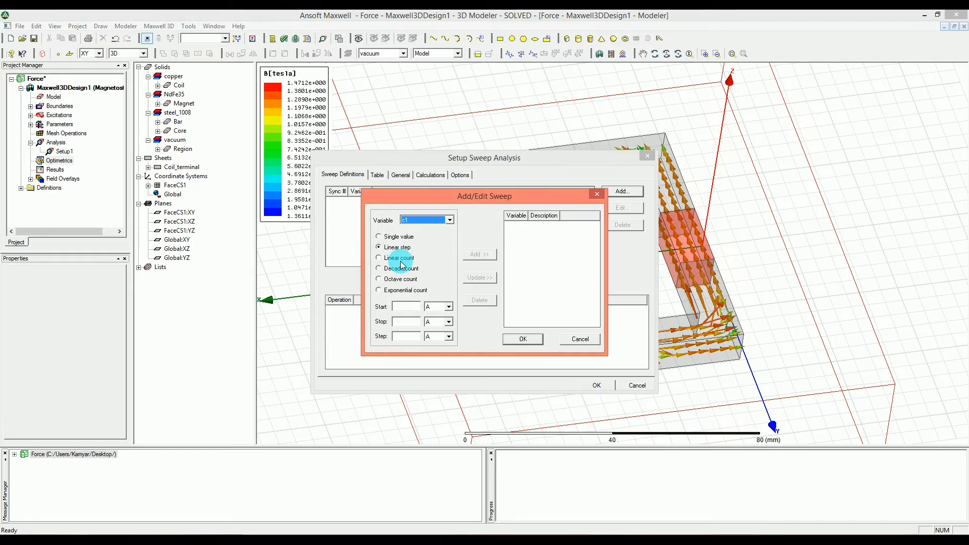
{"action": "left_click", "coordinate": [401, 307]}
{"action": "type", "text": "0"}
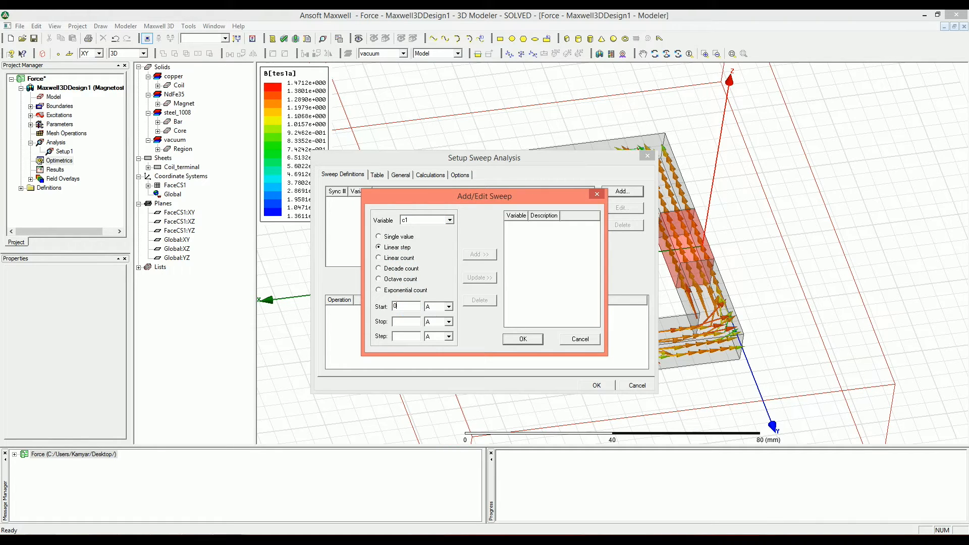
{"action": "left_click", "coordinate": [403, 323]}
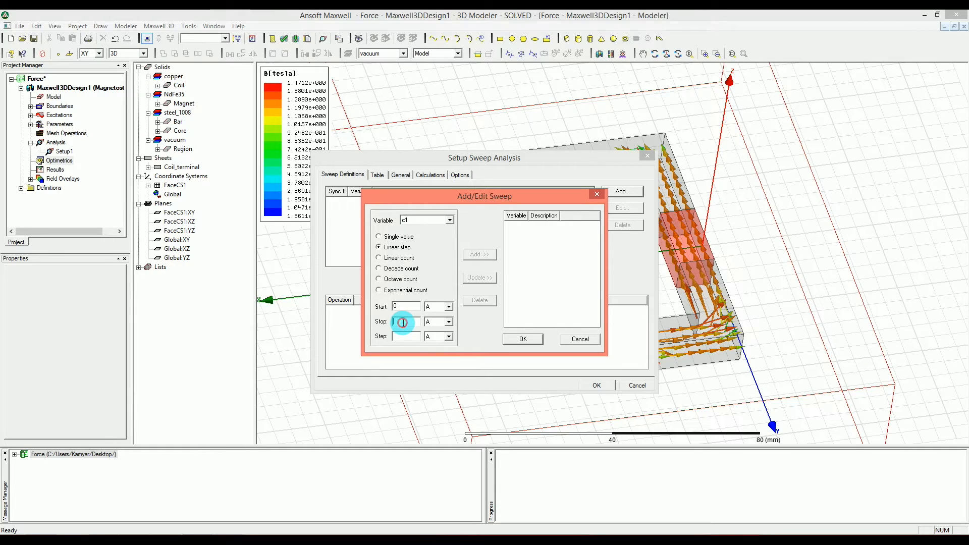
{"action": "type", "text": "500"}
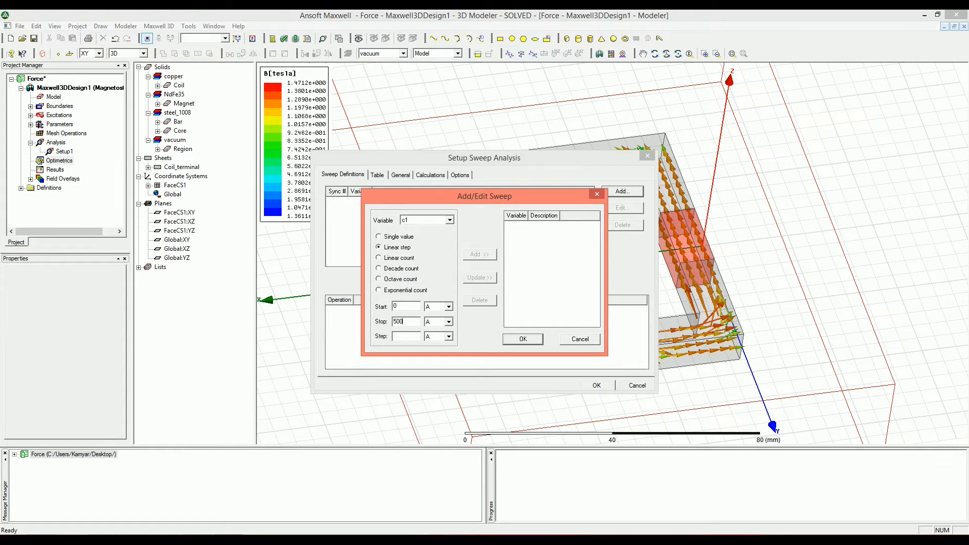
{"action": "left_click", "coordinate": [404, 334]}
{"action": "type", "text": "100"}
{"action": "double_click", "coordinate": [404, 335]}
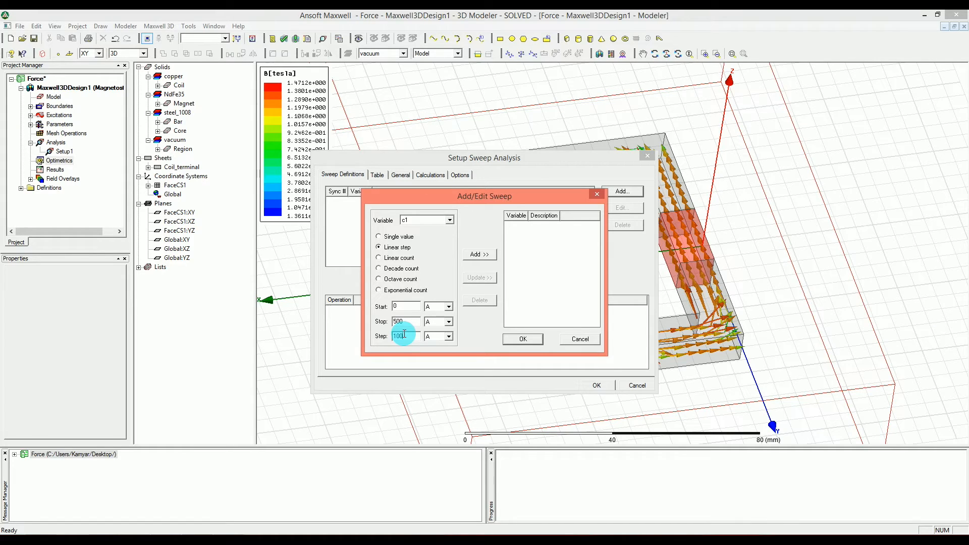
{"action": "left_click", "coordinate": [396, 254]}
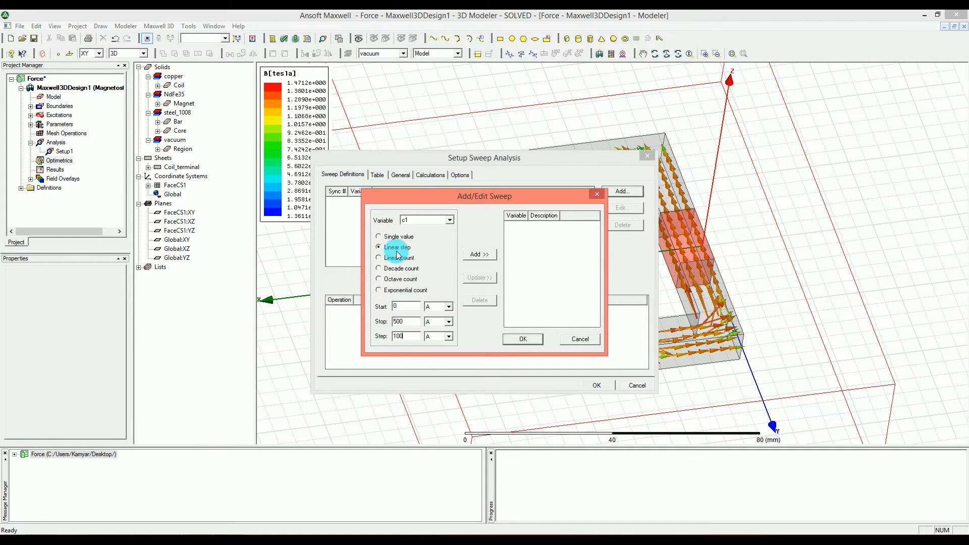
{"action": "left_click", "coordinate": [465, 257]}
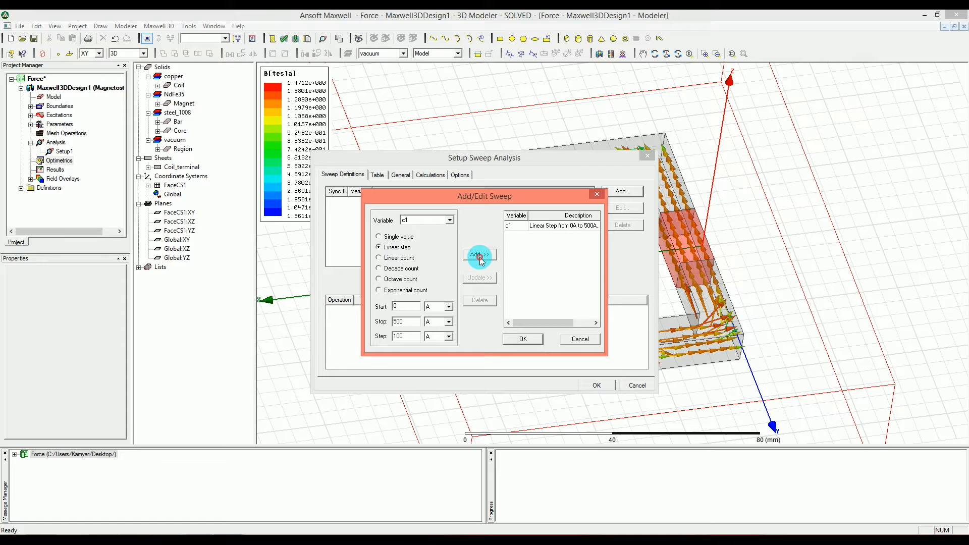
{"action": "left_click", "coordinate": [520, 338]}
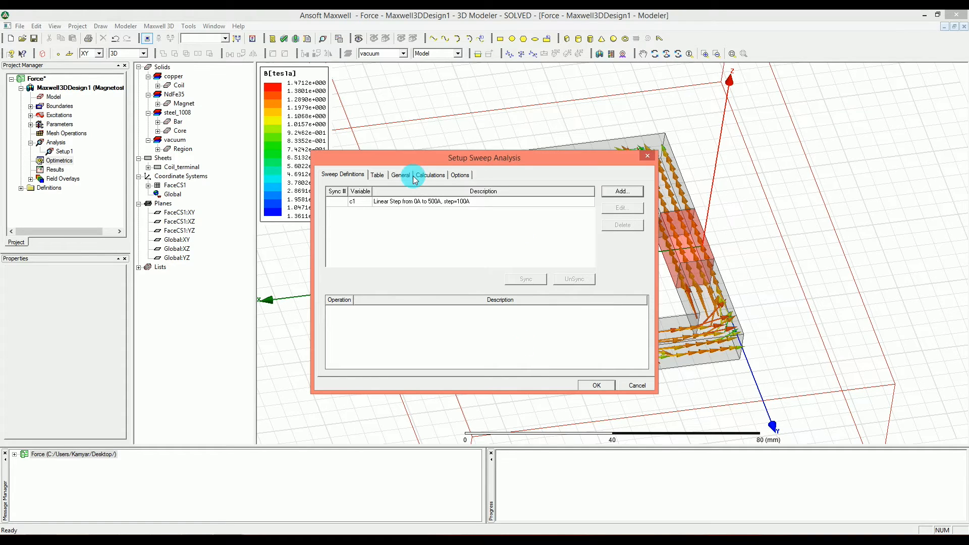
- Review the table of sweep points, enable Save Fields And Mesh, and accept the parametric setup
{"action": "left_click", "coordinate": [378, 176]}
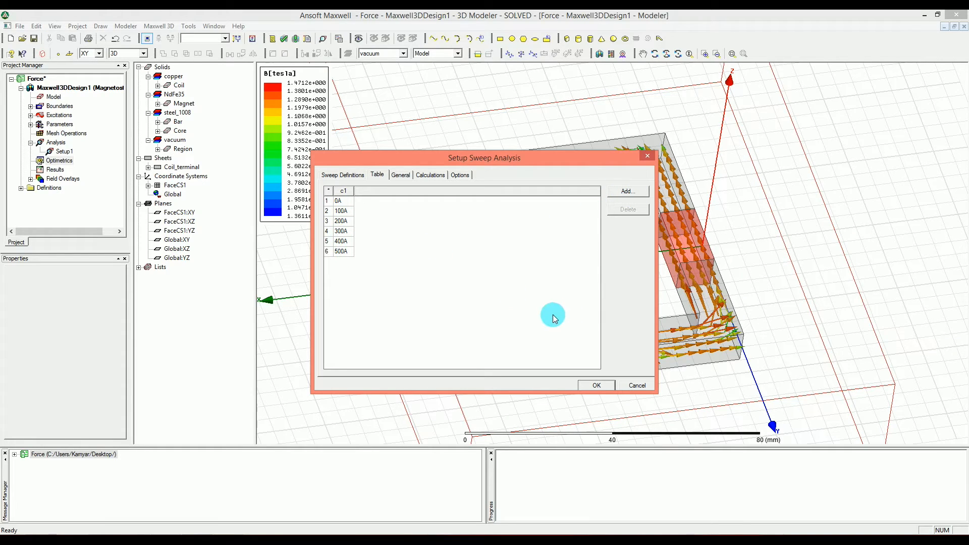
{"action": "left_click", "coordinate": [339, 174]}
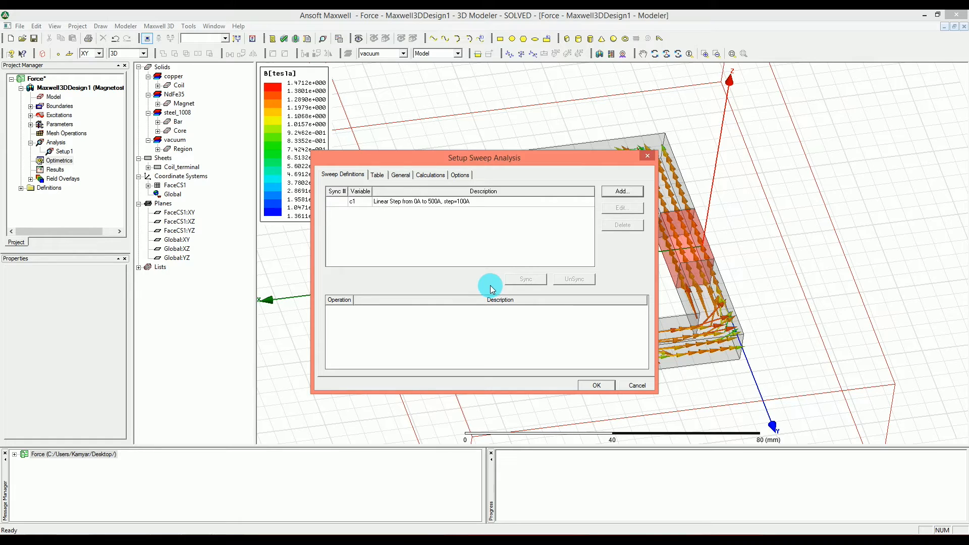
{"action": "left_click", "coordinate": [460, 175]}
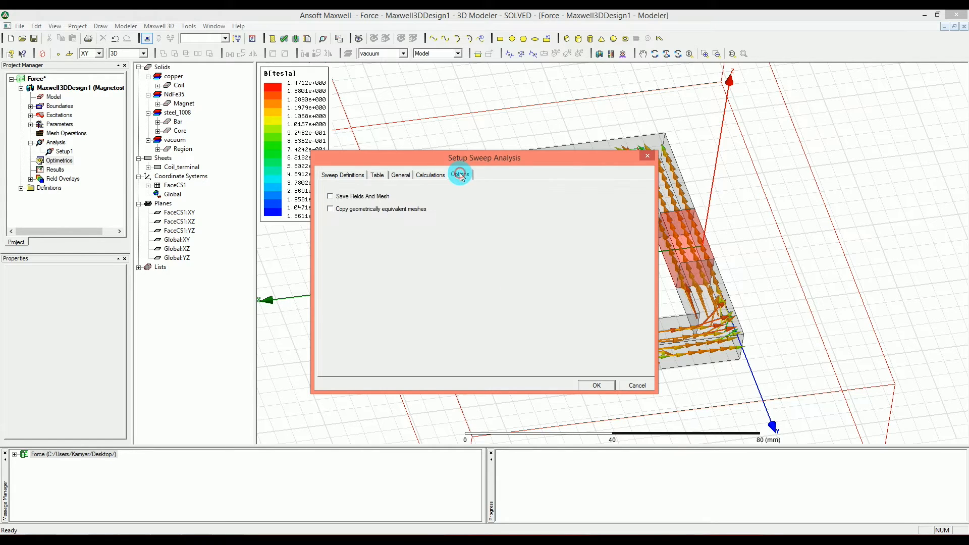
{"action": "left_click", "coordinate": [331, 197]}
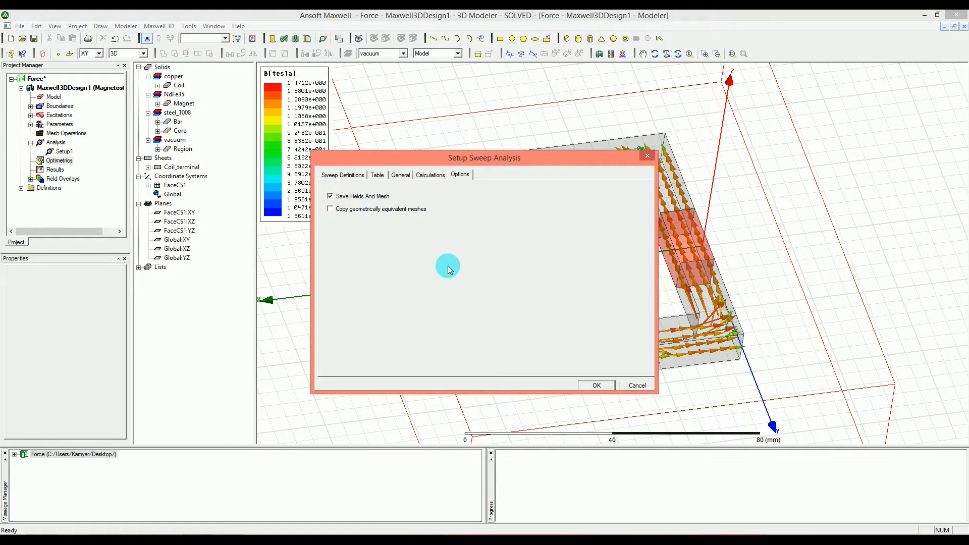
{"action": "left_click", "coordinate": [597, 382]}
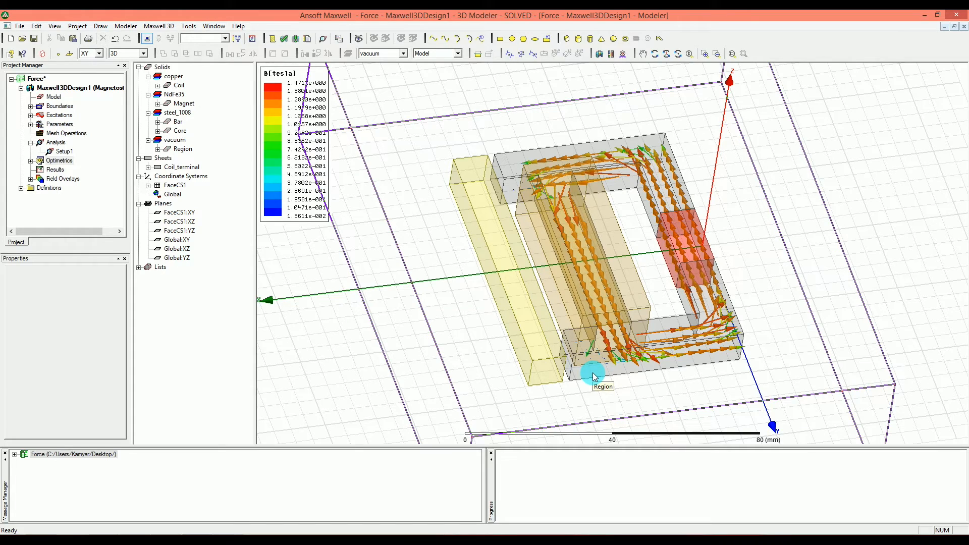
- Run the analysis of the parametric setup under Optimetrics
{"action": "double_click", "coordinate": [41, 161]}
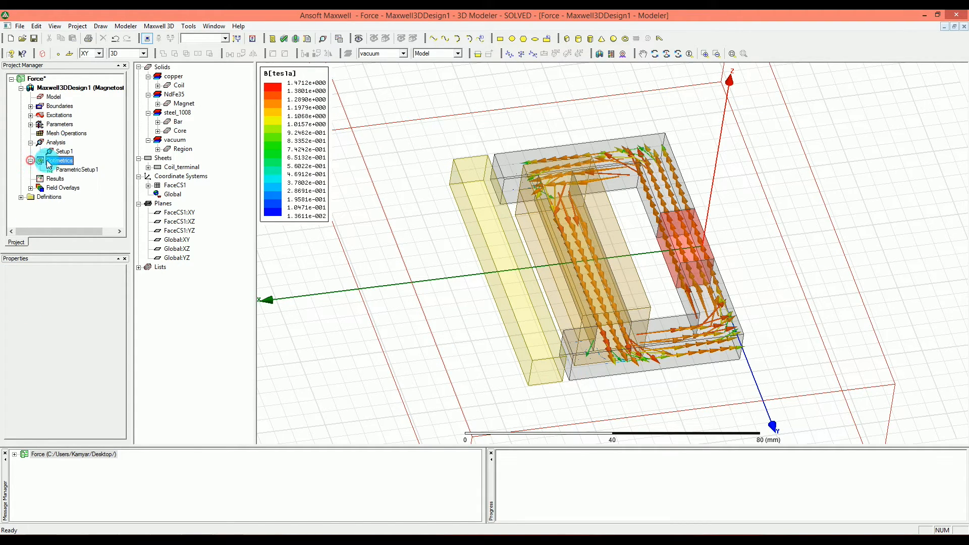
{"action": "right_click", "coordinate": [80, 173]}
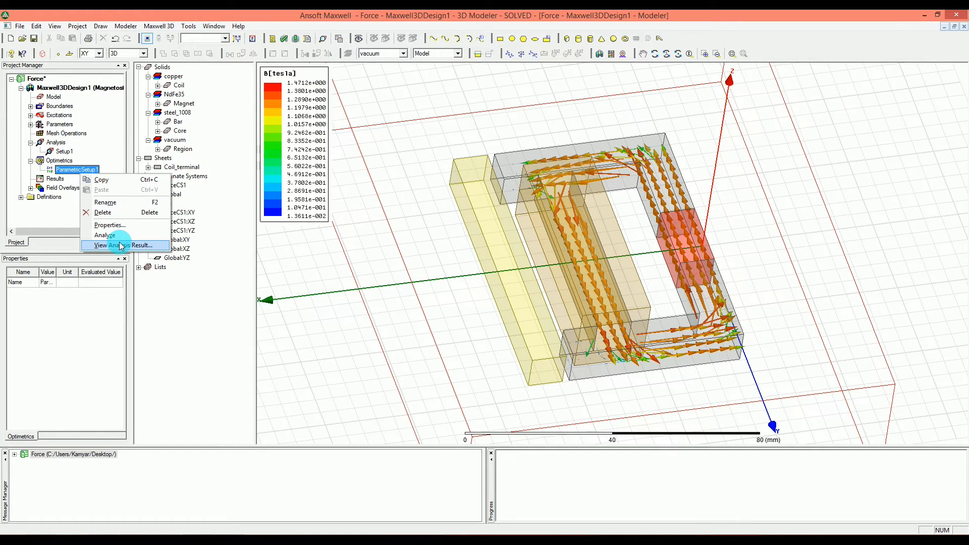
{"action": "left_click", "coordinate": [117, 236]}
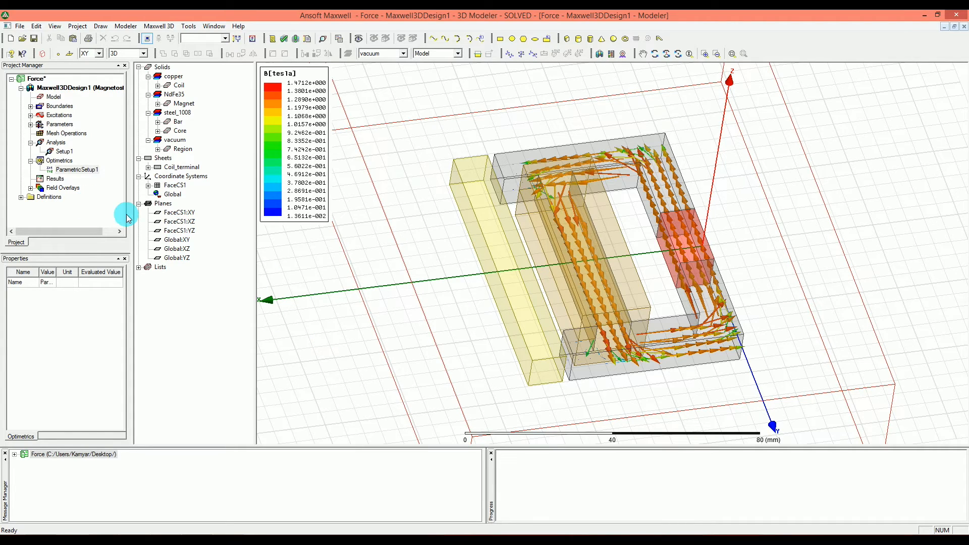
- View the parametric setup's analysis results, examining the solve profile with c1 and mx per variation and the result table
{"action": "right_click", "coordinate": [89, 170]}
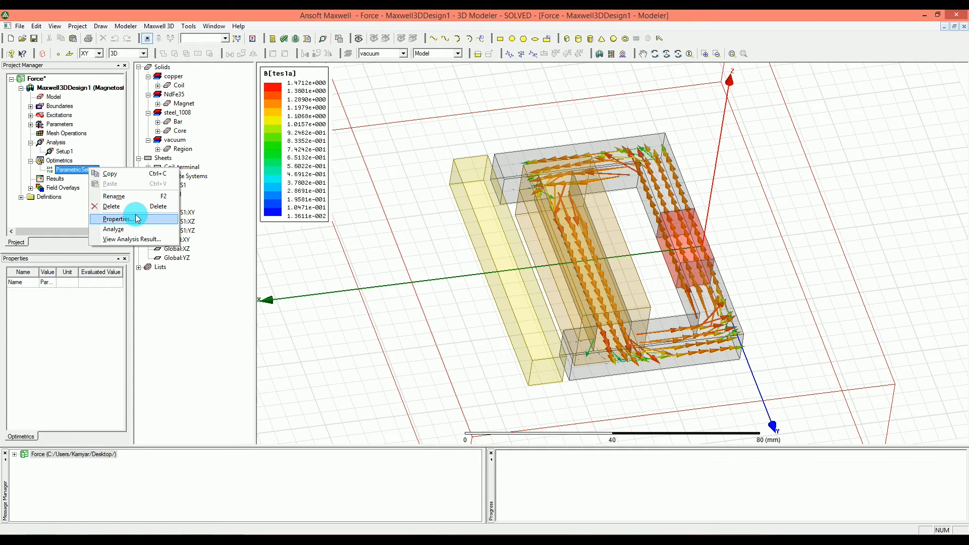
{"action": "left_click", "coordinate": [145, 240]}
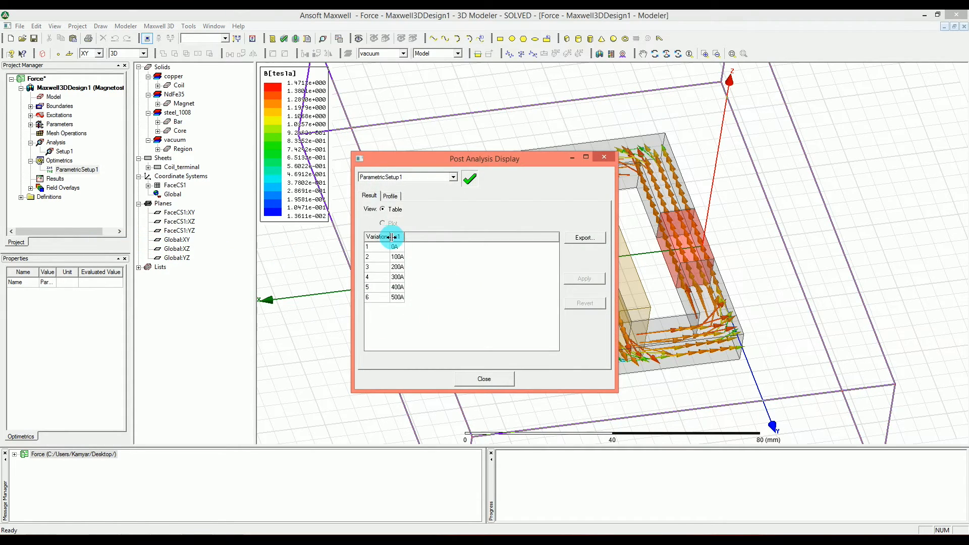
{"action": "left_click", "coordinate": [390, 196]}
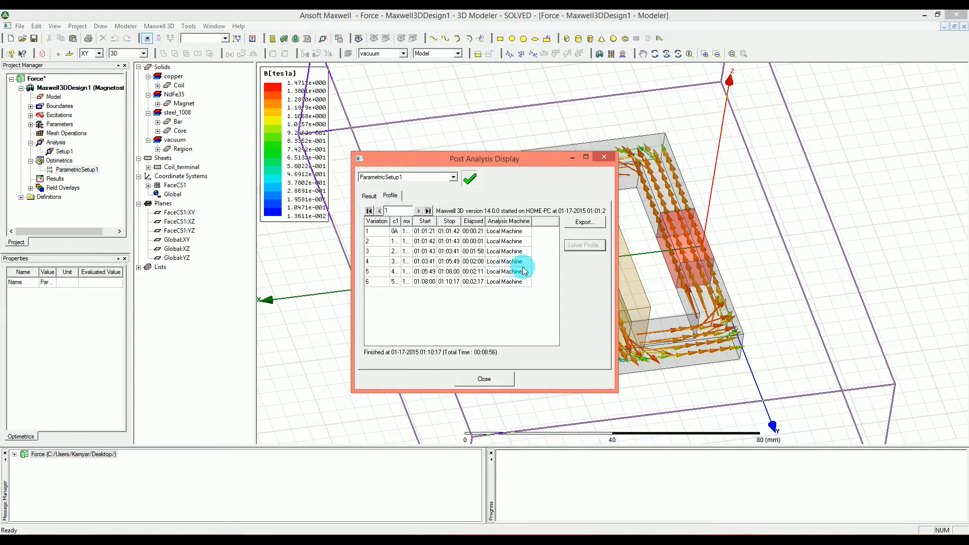
{"action": "left_click_drag", "start_coordinate": [617, 213], "coordinate": [683, 212]}
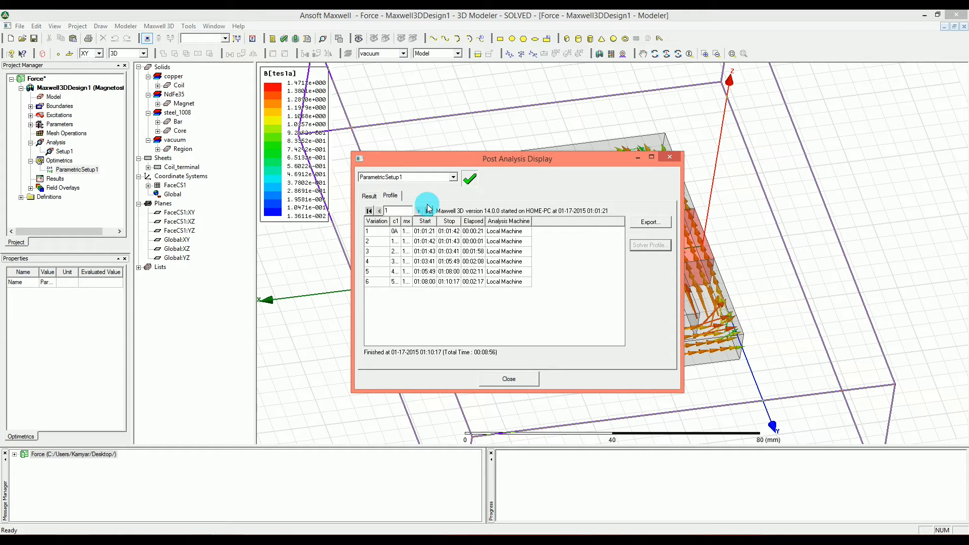
{"action": "left_click_drag", "start_coordinate": [412, 222], "coordinate": [447, 222]}
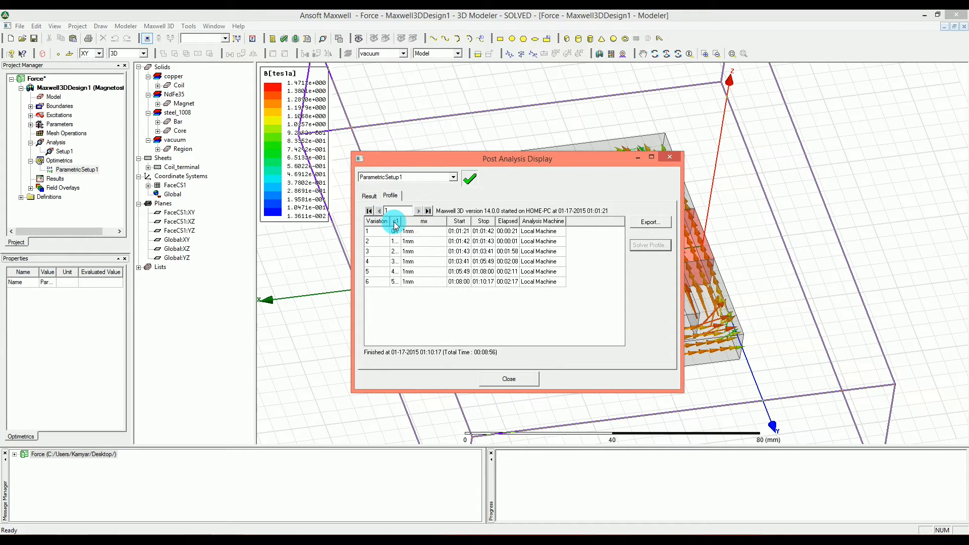
{"action": "left_click_drag", "start_coordinate": [401, 226], "coordinate": [425, 226]}
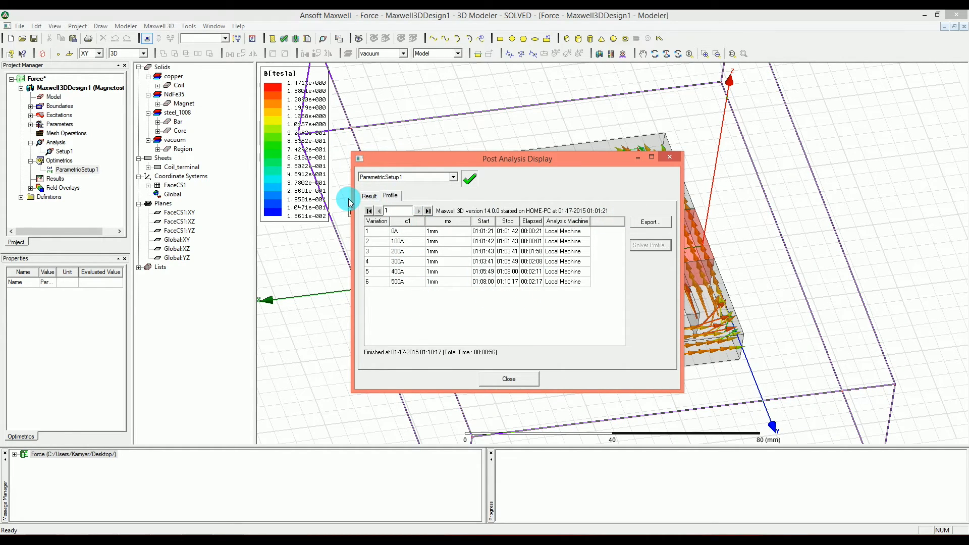
{"action": "left_click", "coordinate": [364, 196]}
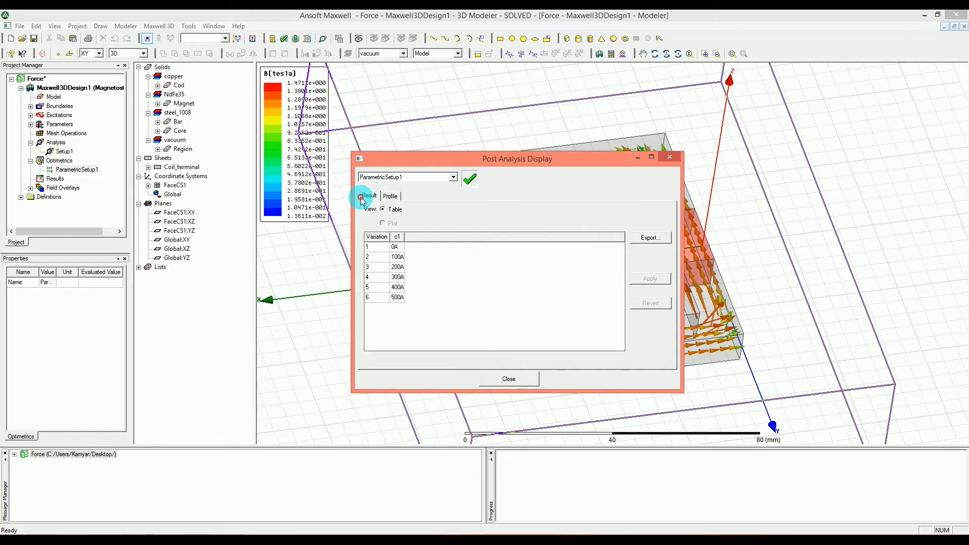
{"action": "left_click", "coordinate": [534, 379]}
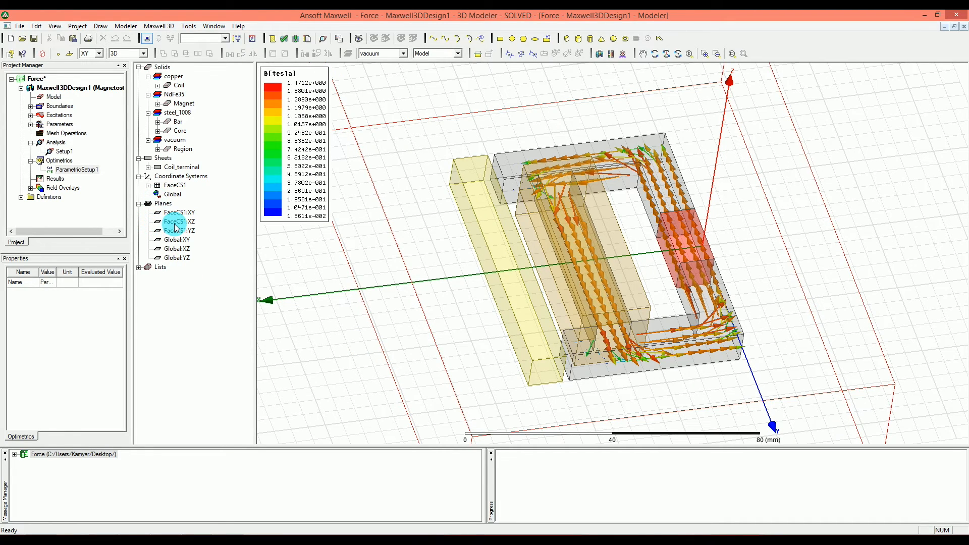
- Create a new magnetostatic rectangular plot report from the solved results
{"action": "left_click", "coordinate": [151, 26]}
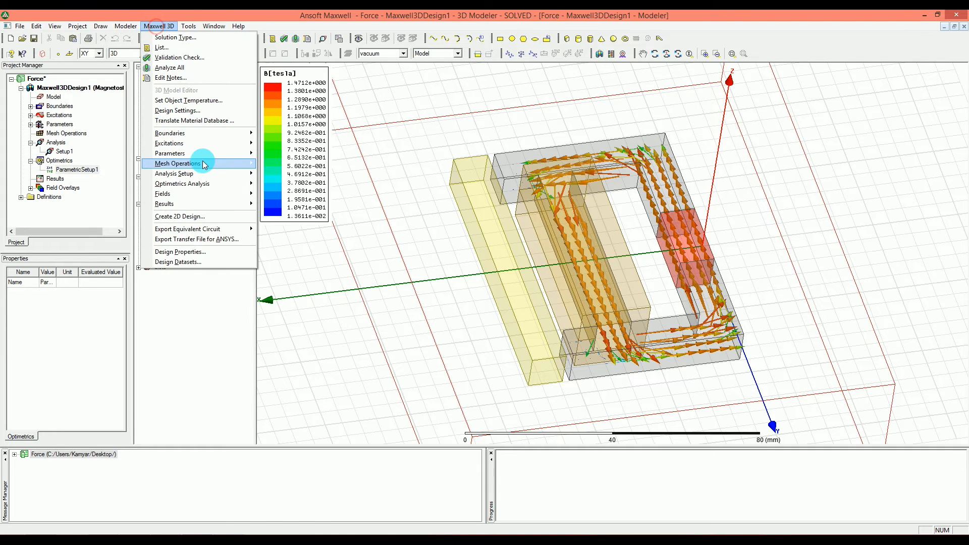
{"action": "mouse_move", "coordinate": [205, 153]}
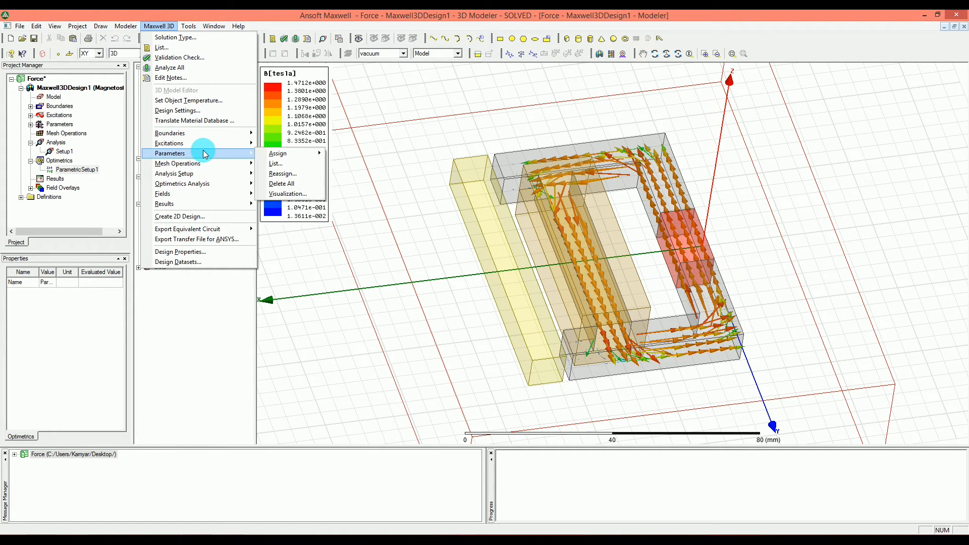
{"action": "mouse_move", "coordinate": [212, 204]}
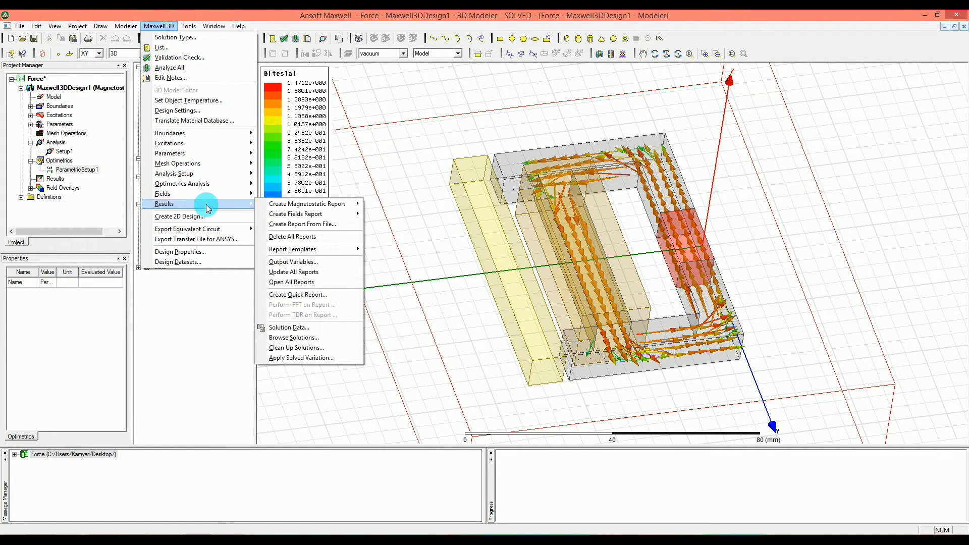
{"action": "mouse_move", "coordinate": [291, 207]}
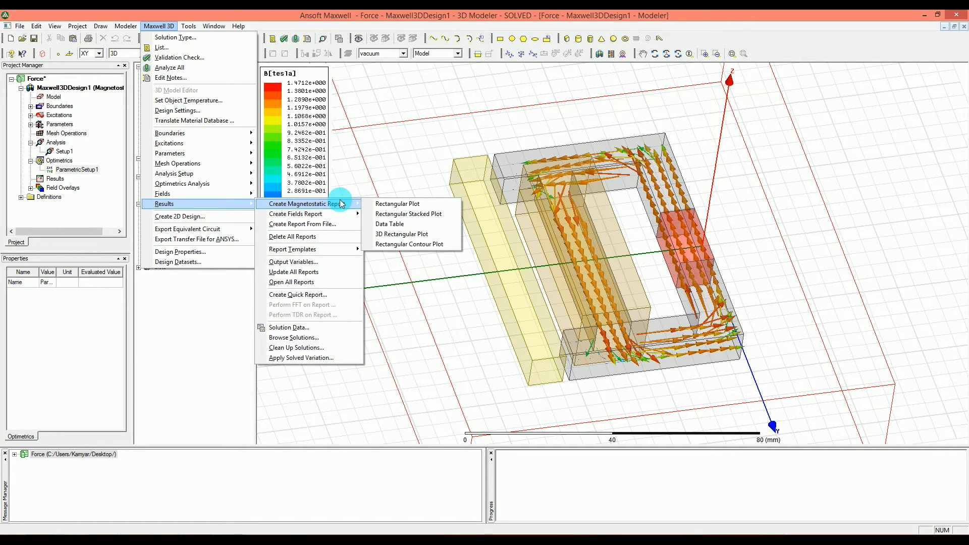
{"action": "left_click", "coordinate": [391, 207]}
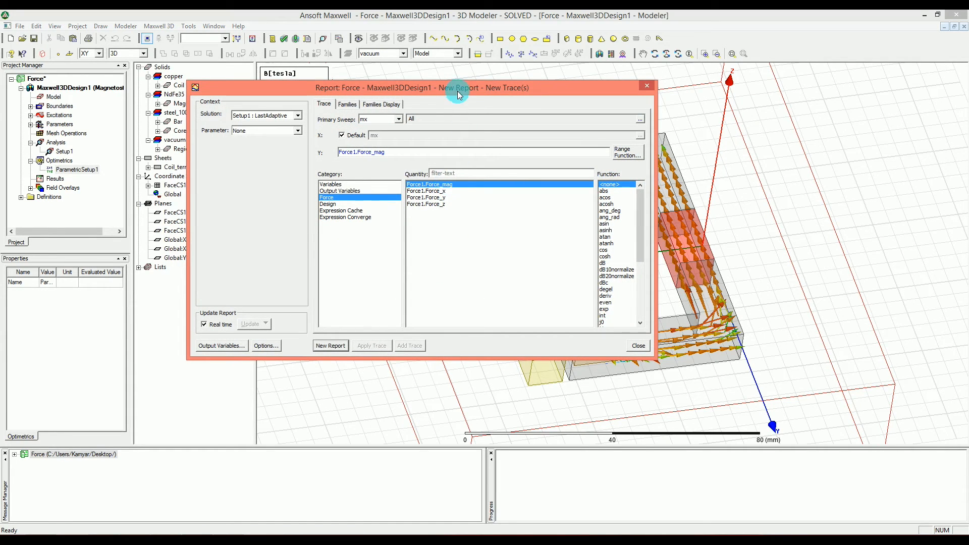
{"action": "left_click_drag", "start_coordinate": [457, 90], "coordinate": [460, 90]}
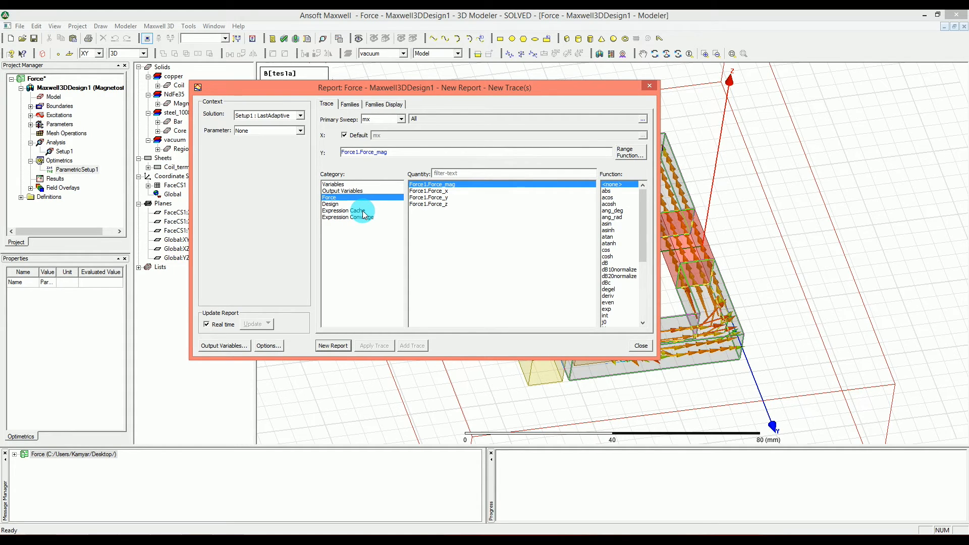
- Set the report's context parameter to Force1 and its primary sweep to c1
{"action": "left_click", "coordinate": [258, 131]}
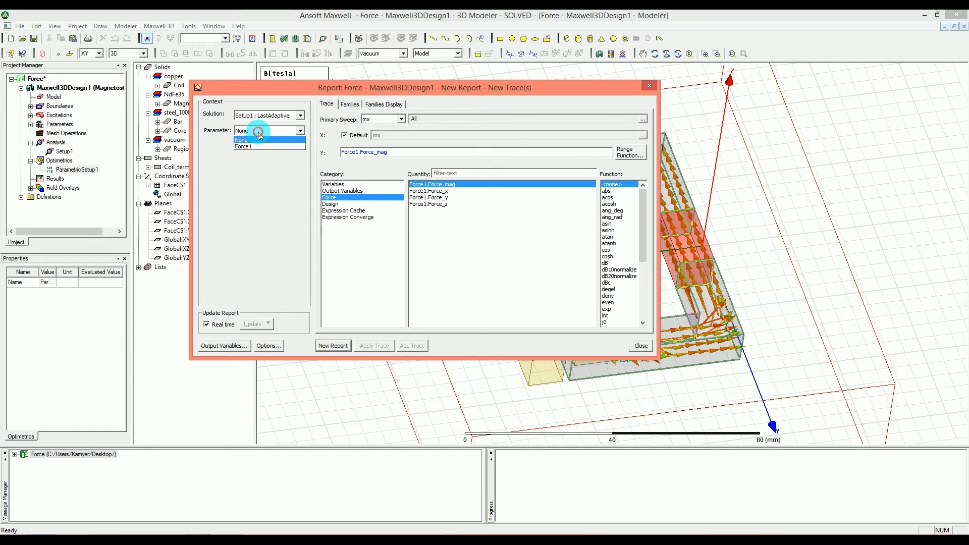
{"action": "left_click", "coordinate": [255, 147]}
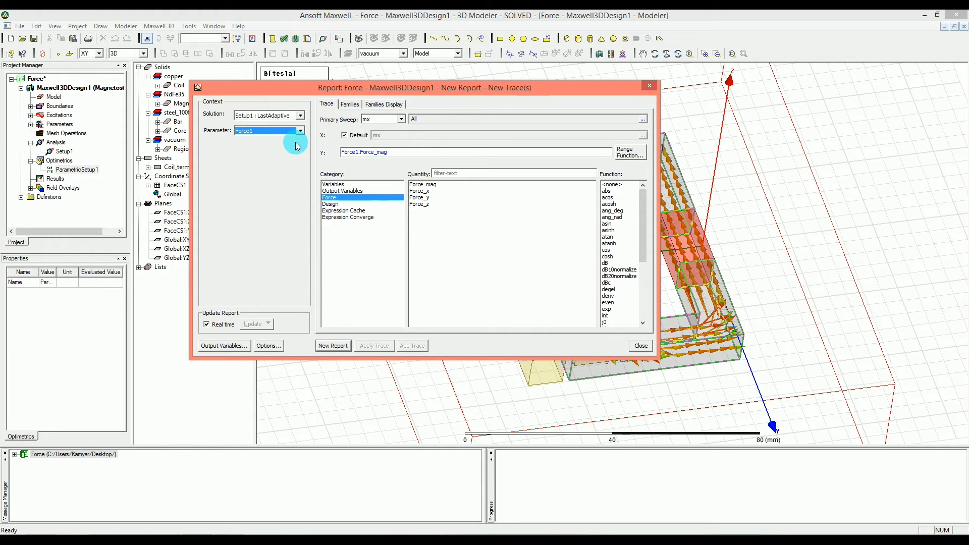
{"action": "left_click", "coordinate": [376, 120]}
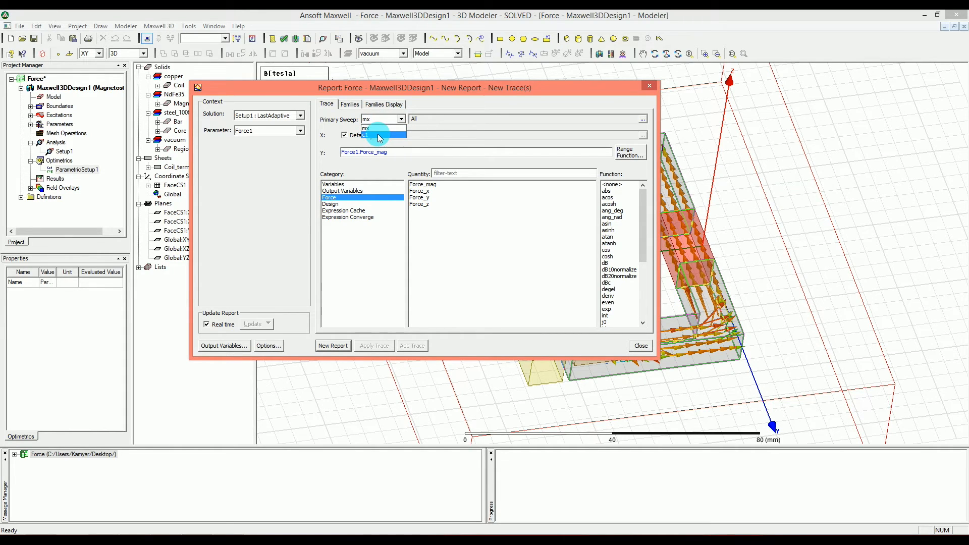
{"action": "left_click", "coordinate": [378, 135]}
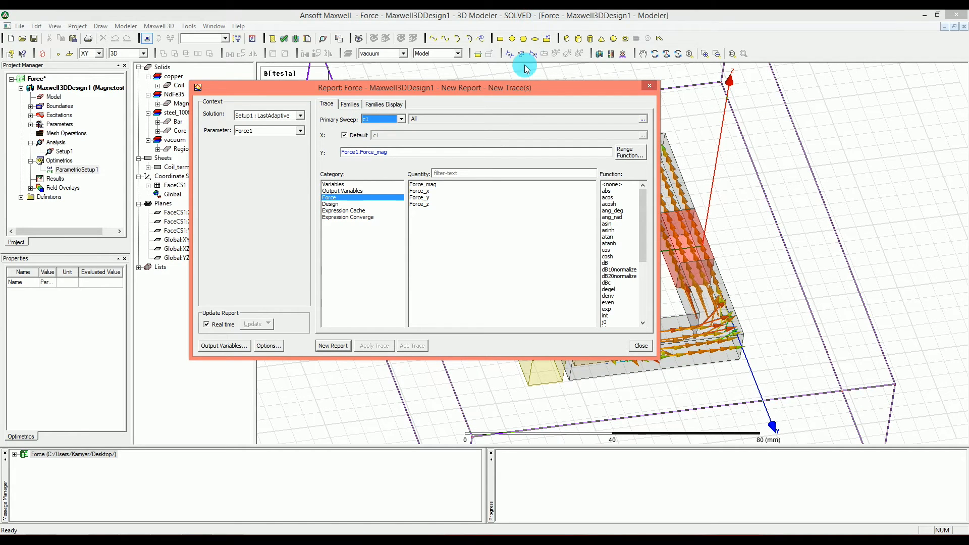
{"action": "left_click_drag", "start_coordinate": [526, 88], "coordinate": [798, 272]}
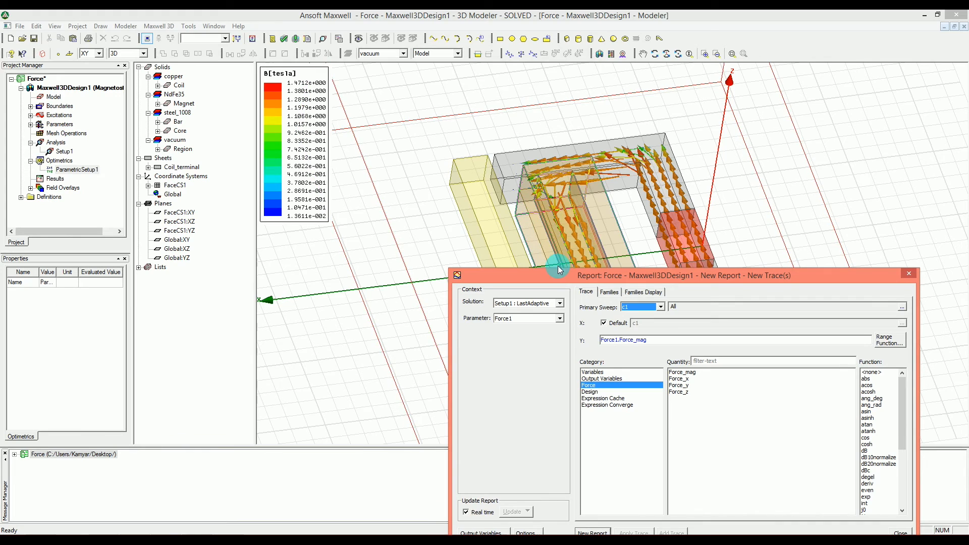
{"action": "left_click_drag", "start_coordinate": [561, 280], "coordinate": [462, 124]}
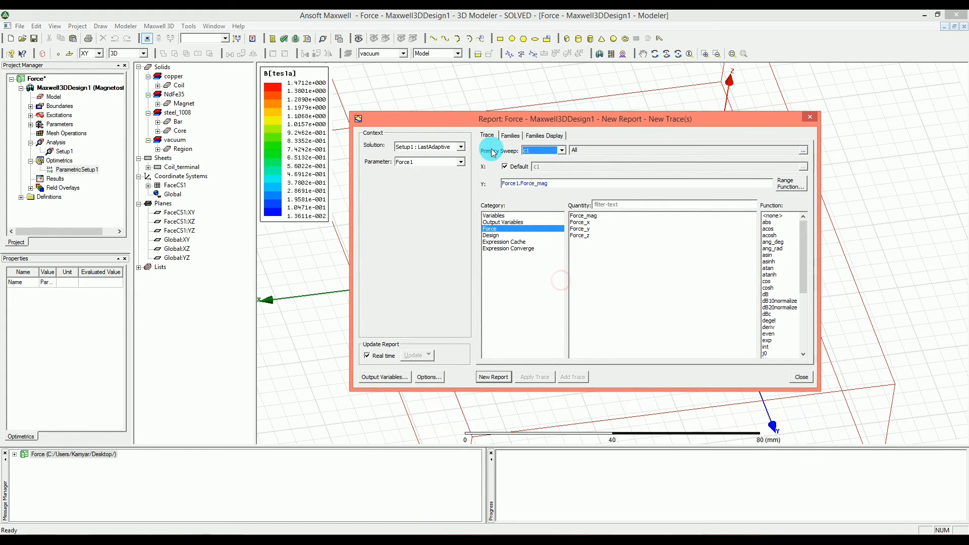
- Plot the Force_x quantity against c1 in the new report and close the report settings
{"action": "left_click", "coordinate": [583, 223]}
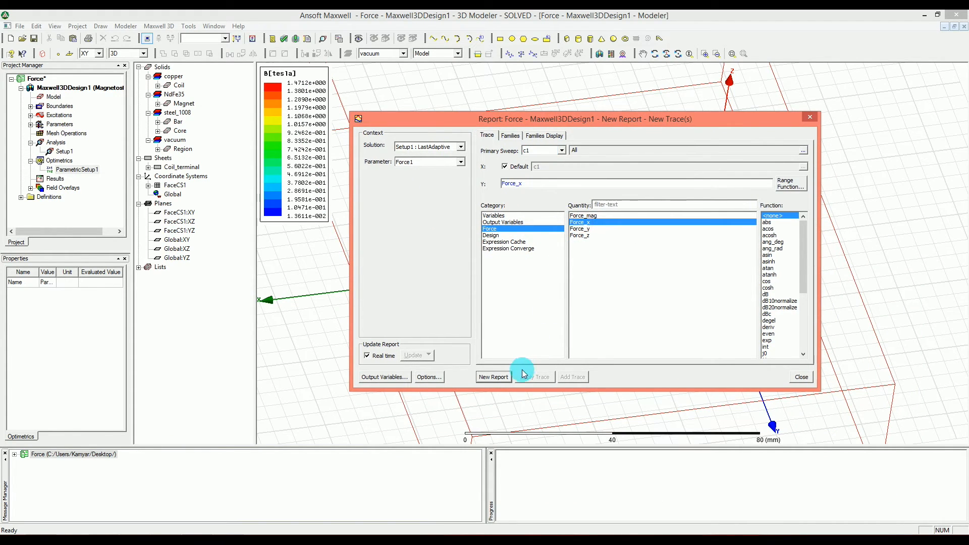
{"action": "left_click", "coordinate": [507, 377]}
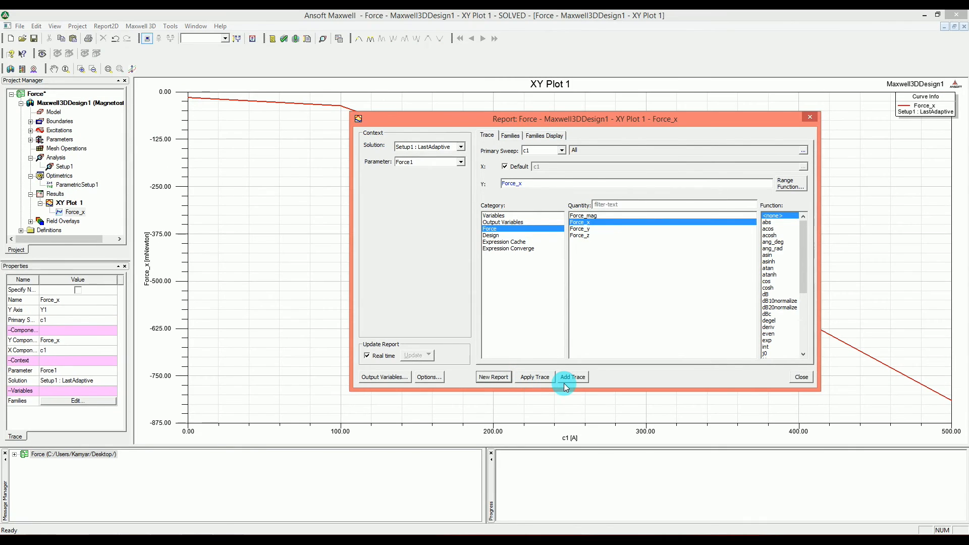
{"action": "left_click", "coordinate": [568, 378]}
{"action": "left_click", "coordinate": [793, 379]}
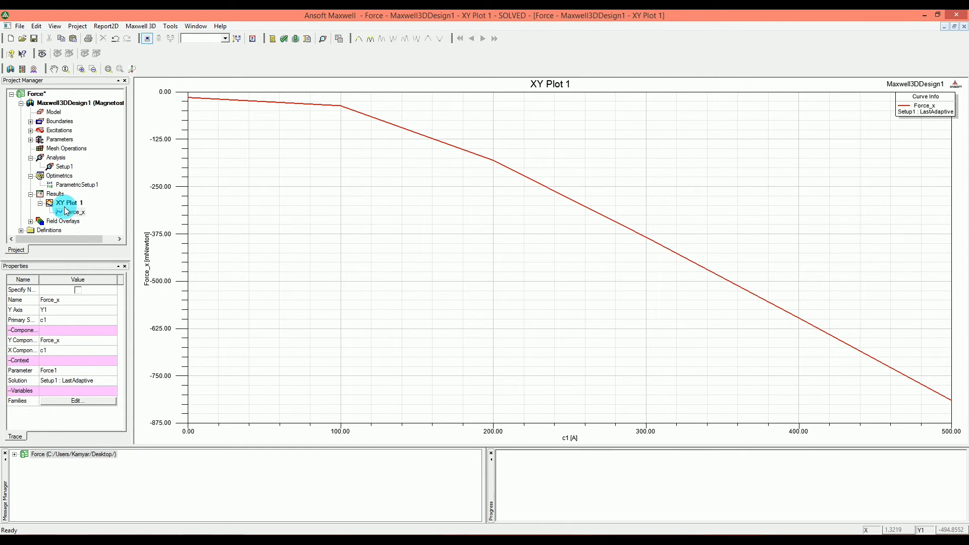
- Return from the force plot to the B field overlay on the 3D model
{"action": "left_click", "coordinate": [56, 103]}
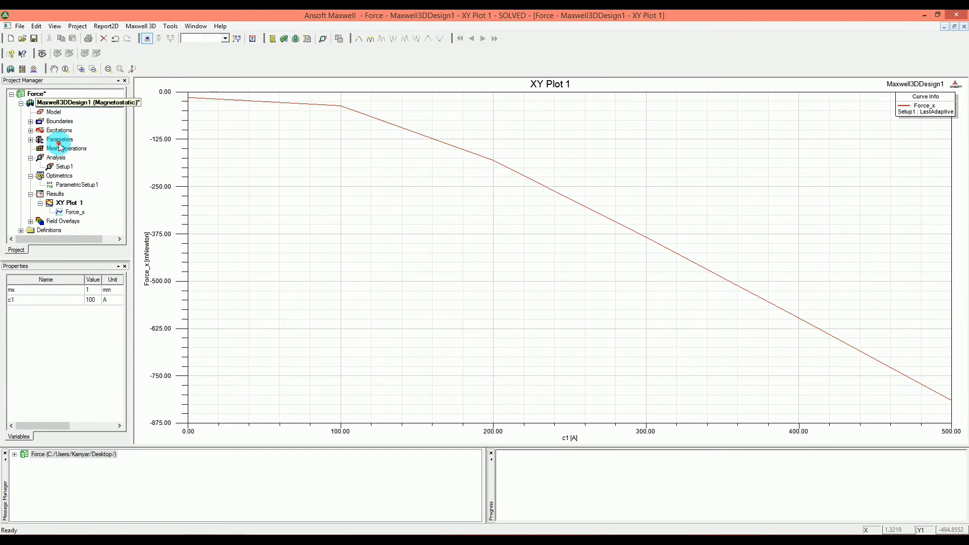
{"action": "left_click", "coordinate": [94, 301]}
{"action": "left_click", "coordinate": [89, 301]}
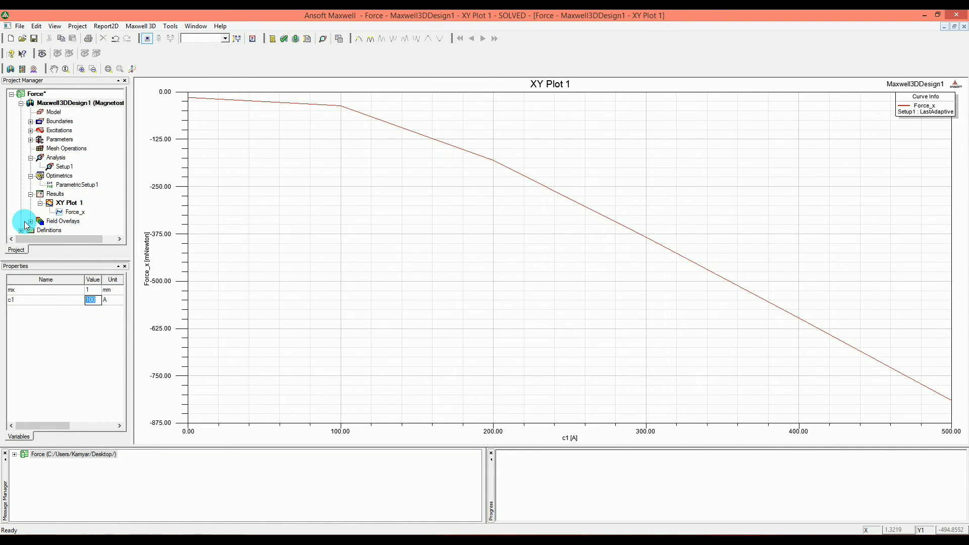
{"action": "left_click", "coordinate": [30, 221]}
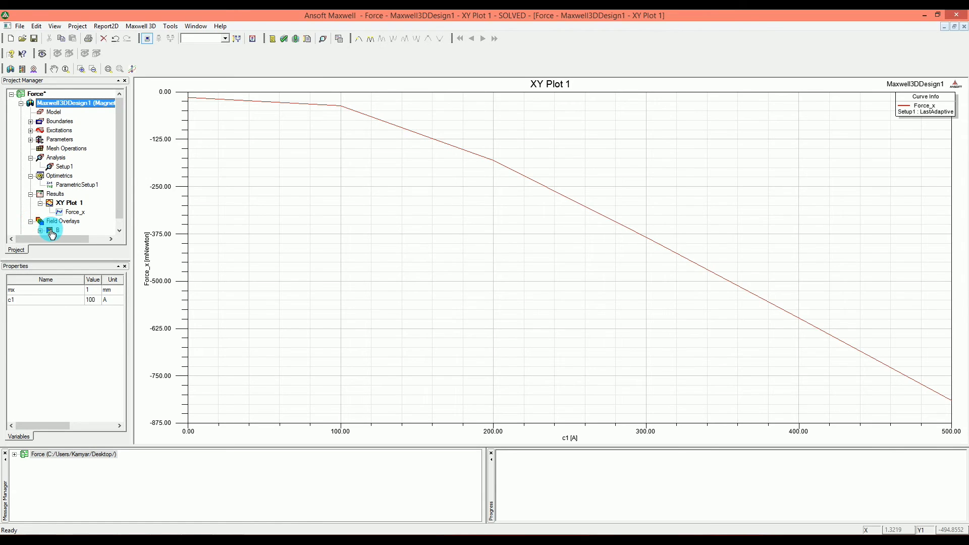
{"action": "left_click", "coordinate": [51, 230]}
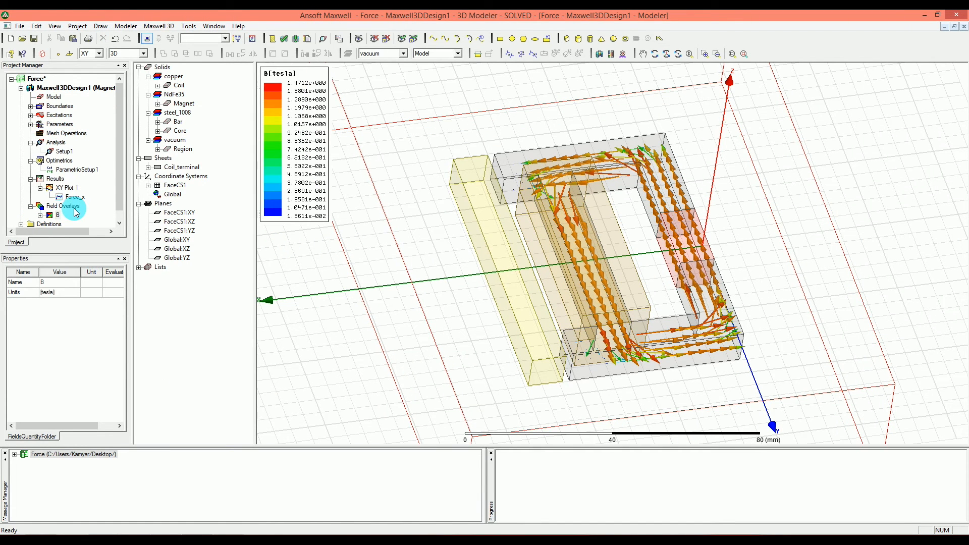
- Set the design variable c1 to 200 A and then to 500 A to update the B vector plot
{"action": "left_click", "coordinate": [61, 88]}
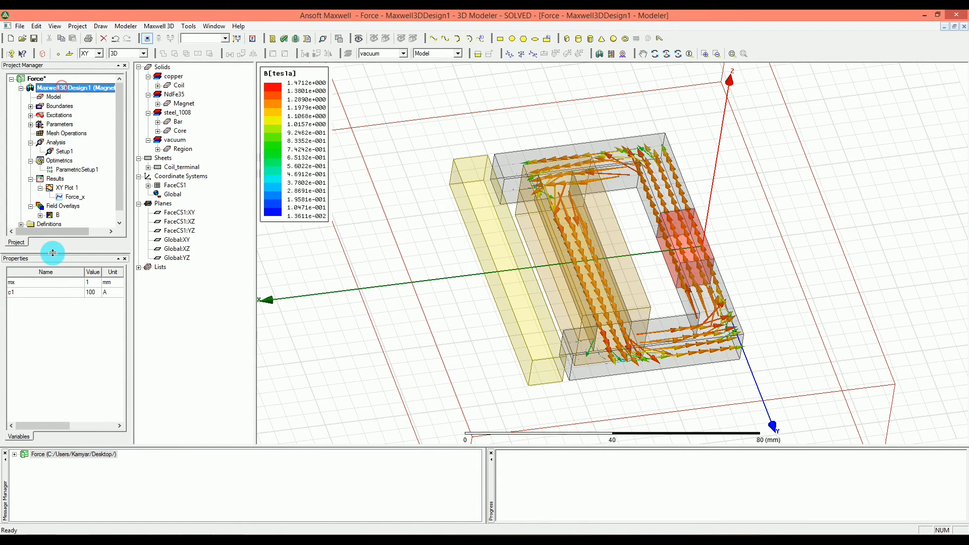
{"action": "left_click", "coordinate": [92, 292]}
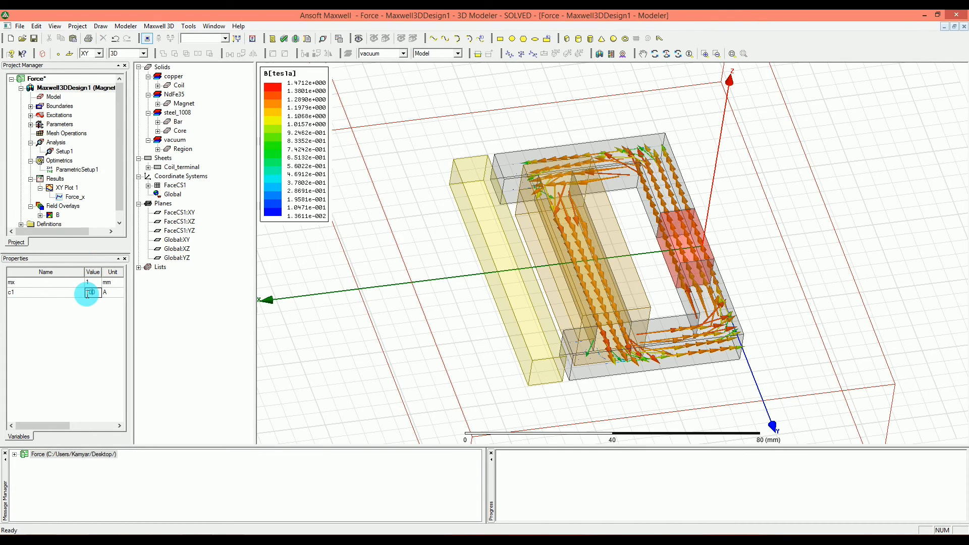
{"action": "type", "text": "200"}
{"action": "key", "text": "Return"}
{"action": "left_click", "coordinate": [539, 317]}
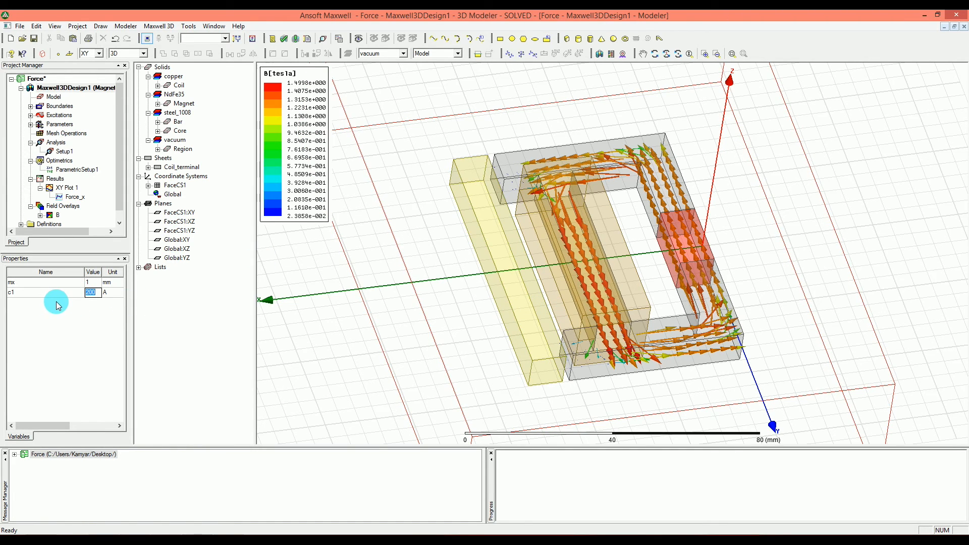
{"action": "type", "text": "500"}
{"action": "key", "text": "Return"}
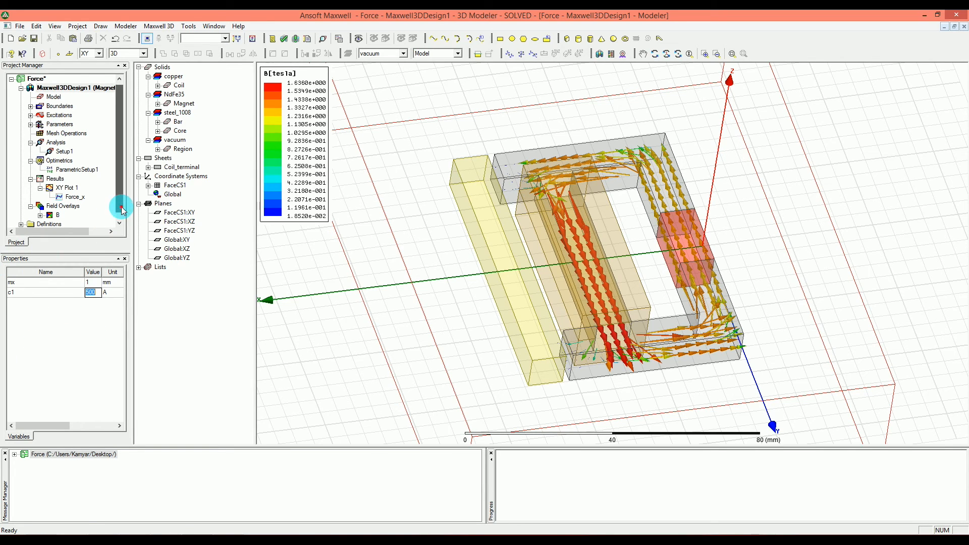
{"action": "left_click_drag", "start_coordinate": [119, 199], "coordinate": [120, 207]}
{"action": "left_click", "coordinate": [52, 207]}
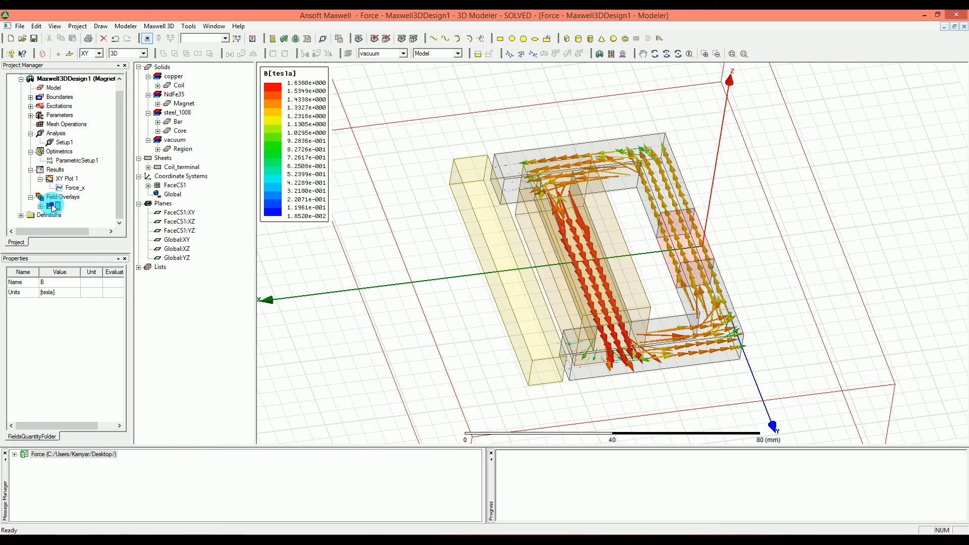
{"action": "right_click", "coordinate": [53, 207]}
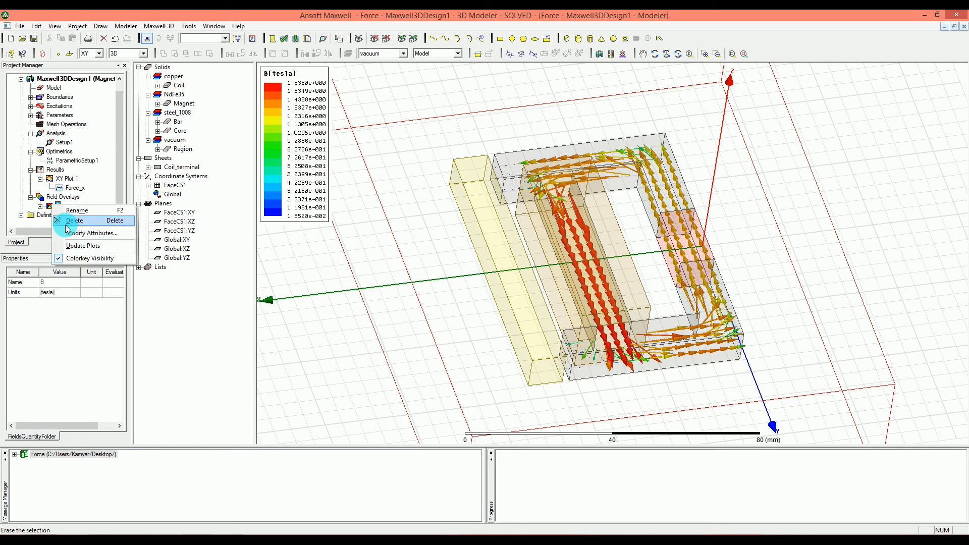
{"action": "left_click", "coordinate": [64, 227]}
{"action": "left_click", "coordinate": [47, 197]}
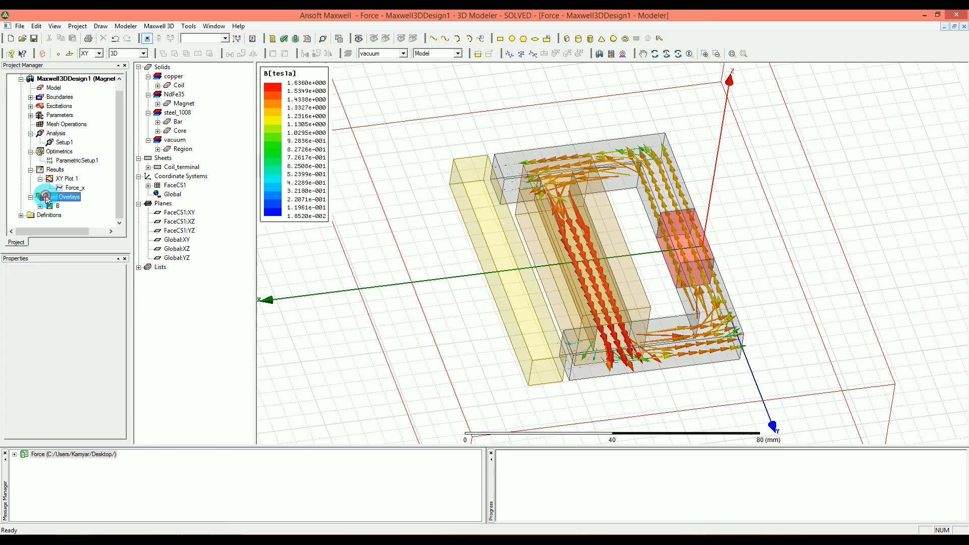
{"action": "right_click", "coordinate": [47, 197]}
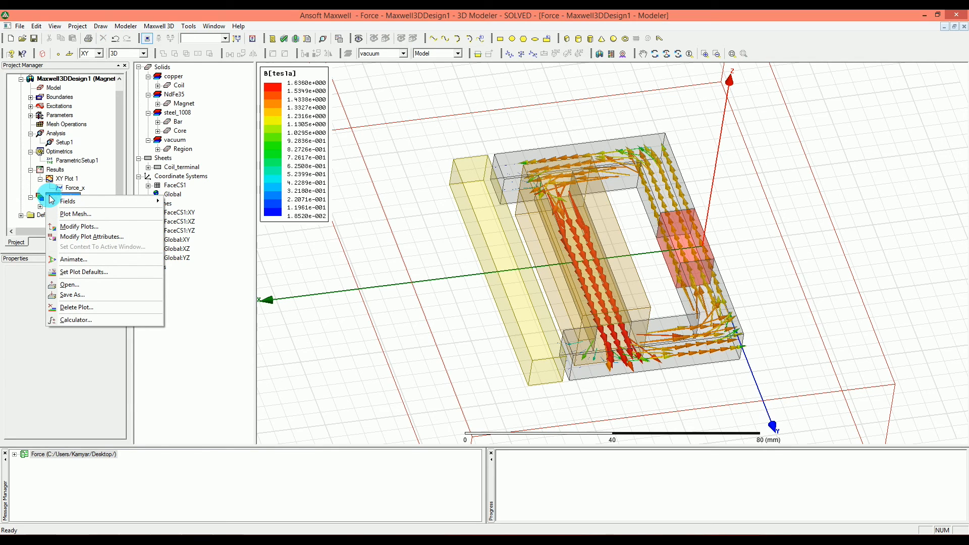
{"action": "left_click", "coordinate": [39, 197]}
{"action": "left_click", "coordinate": [40, 206]}
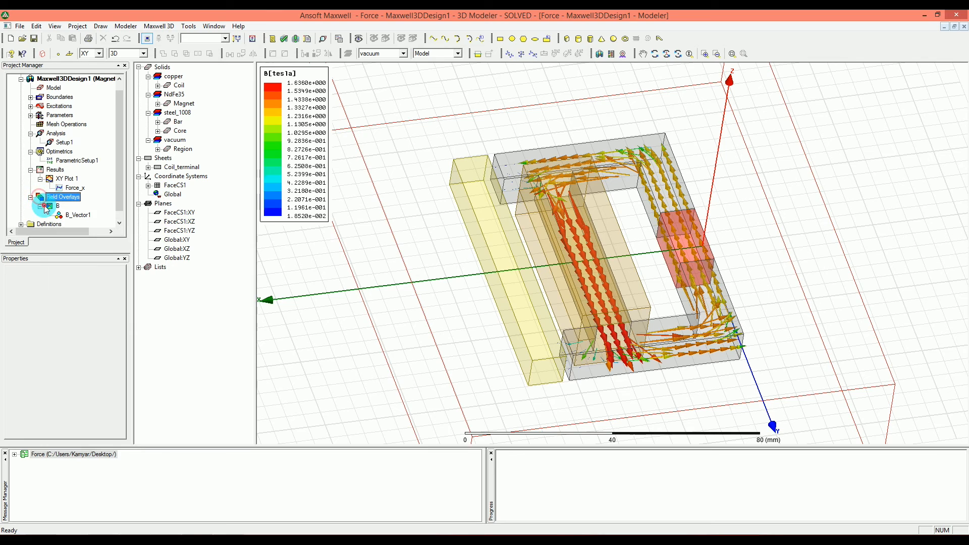
{"action": "right_click", "coordinate": [55, 207]}
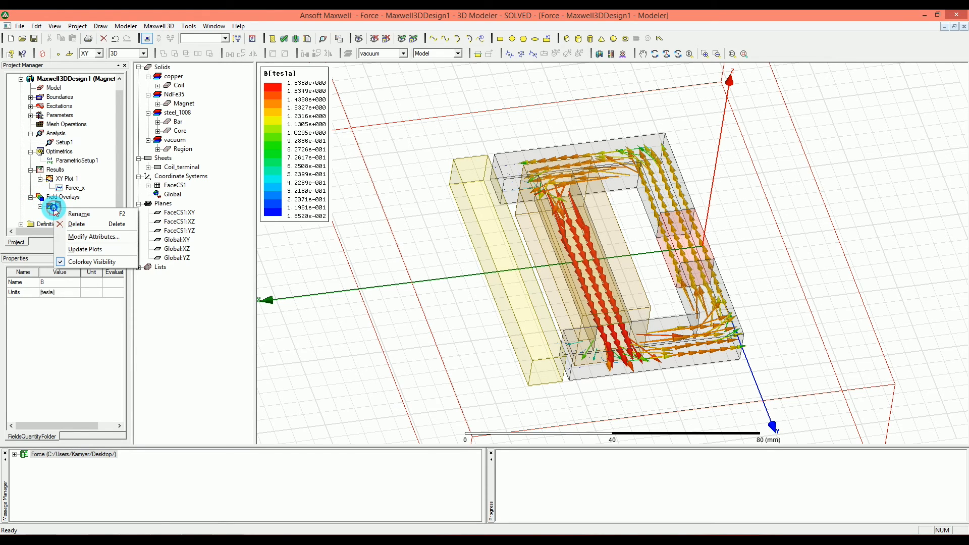
{"action": "left_click", "coordinate": [79, 237]}
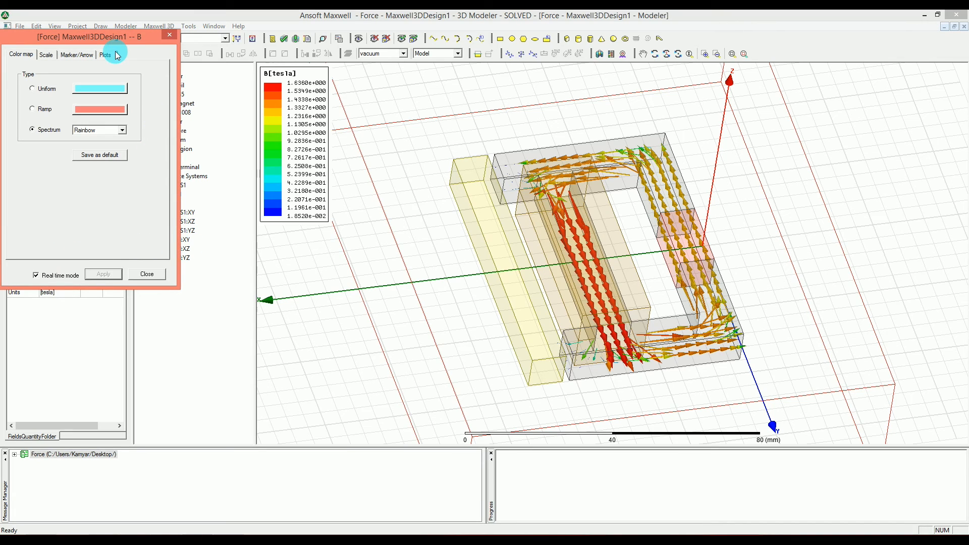
{"action": "left_click", "coordinate": [169, 35]}
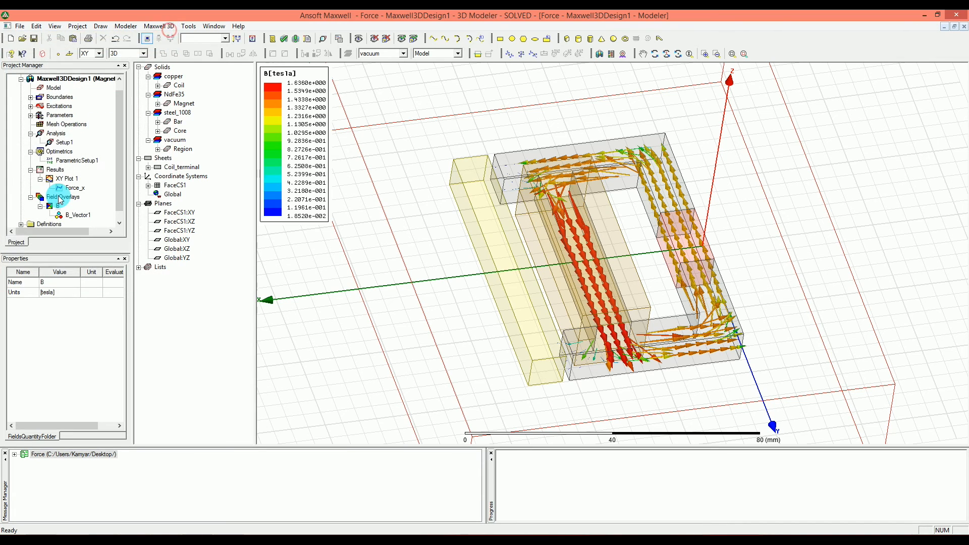
- Animate the B_Vector1 plot with c1 as the swept variable over all values from 0 A to 500 A, and close the animation
{"action": "left_click", "coordinate": [71, 214]}
{"action": "right_click", "coordinate": [71, 215]}
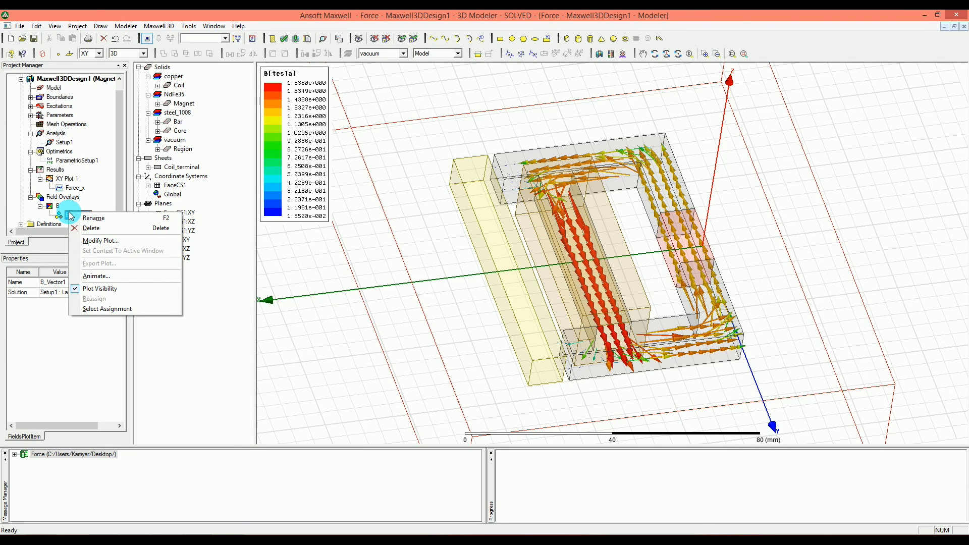
{"action": "left_click", "coordinate": [106, 277]}
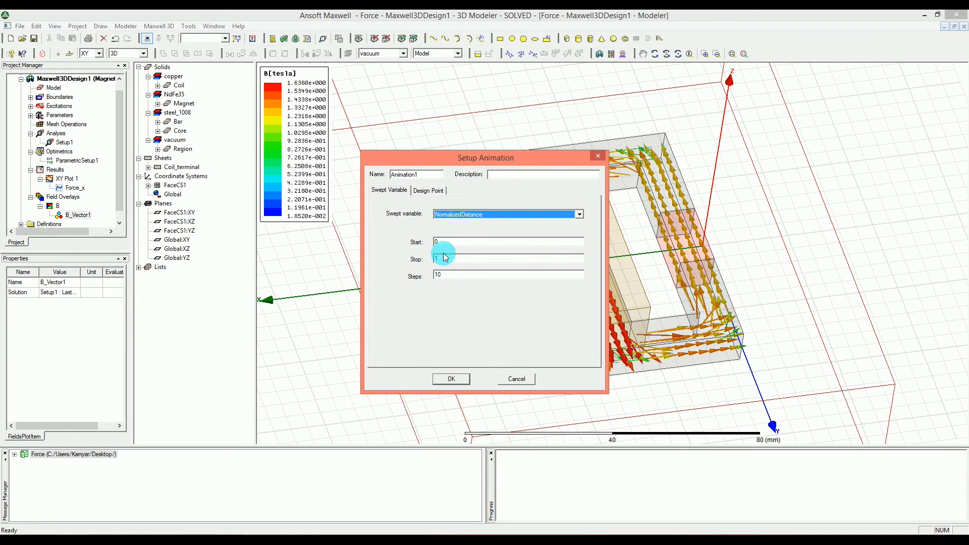
{"action": "left_click", "coordinate": [426, 190]}
{"action": "left_click", "coordinate": [390, 190]}
{"action": "left_click", "coordinate": [437, 213]}
{"action": "left_click", "coordinate": [438, 223]}
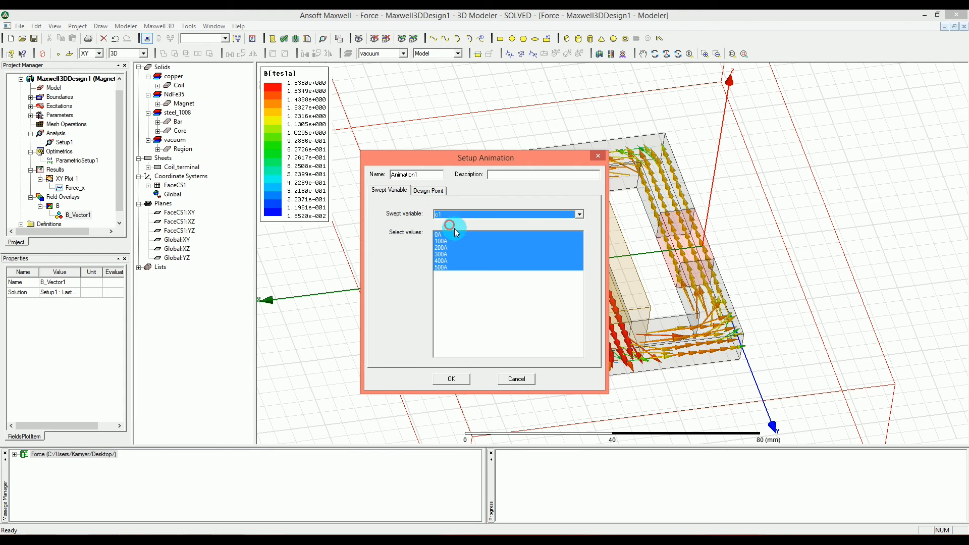
{"action": "left_click", "coordinate": [449, 379]}
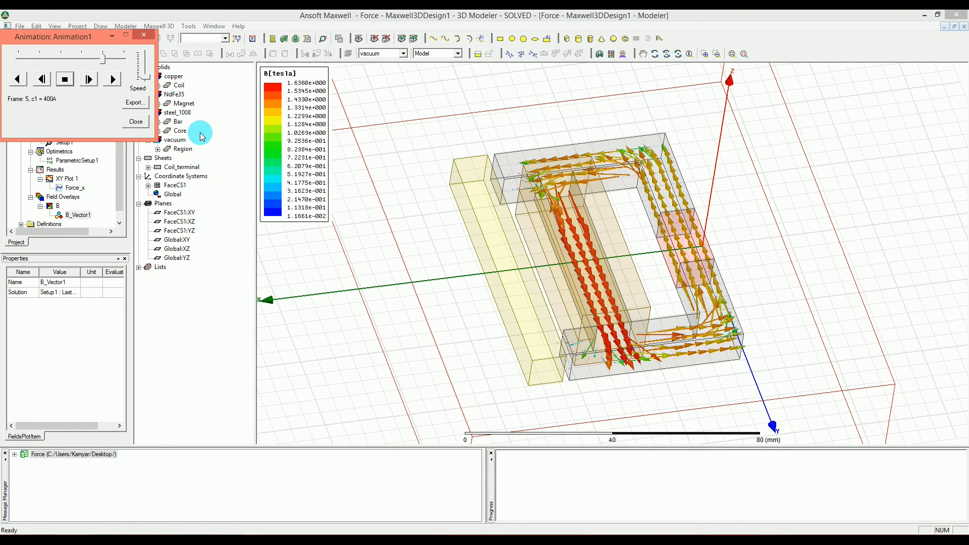
{"action": "left_click", "coordinate": [137, 123]}
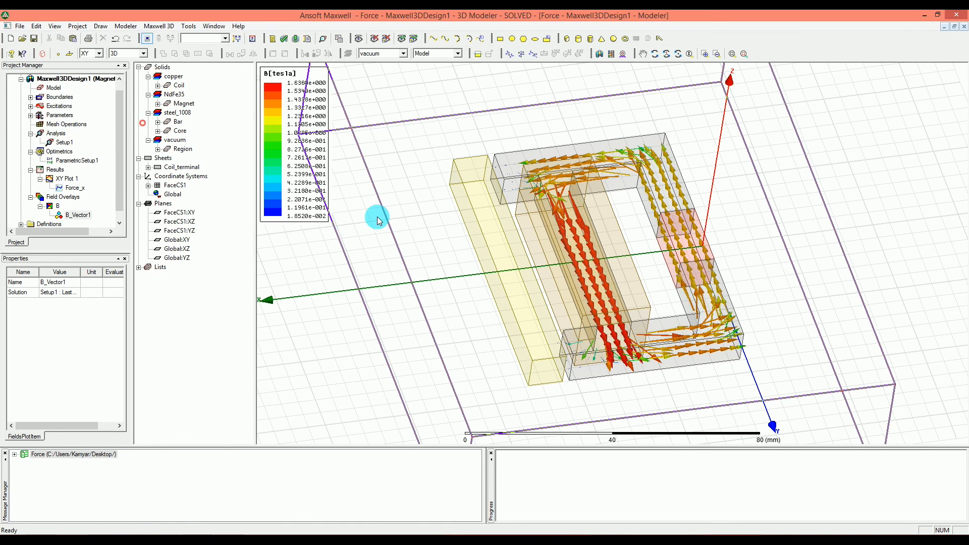
{"action": "left_click", "coordinate": [336, 333]}
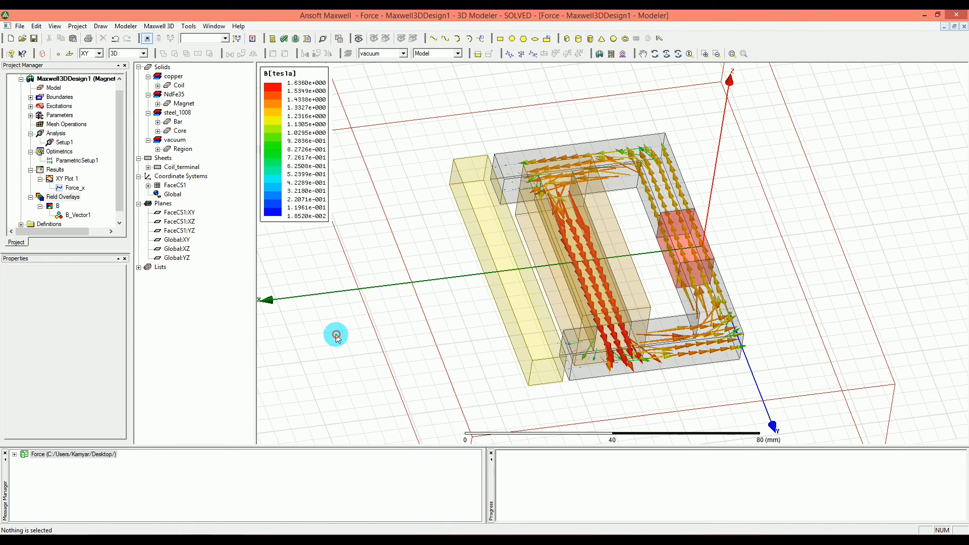